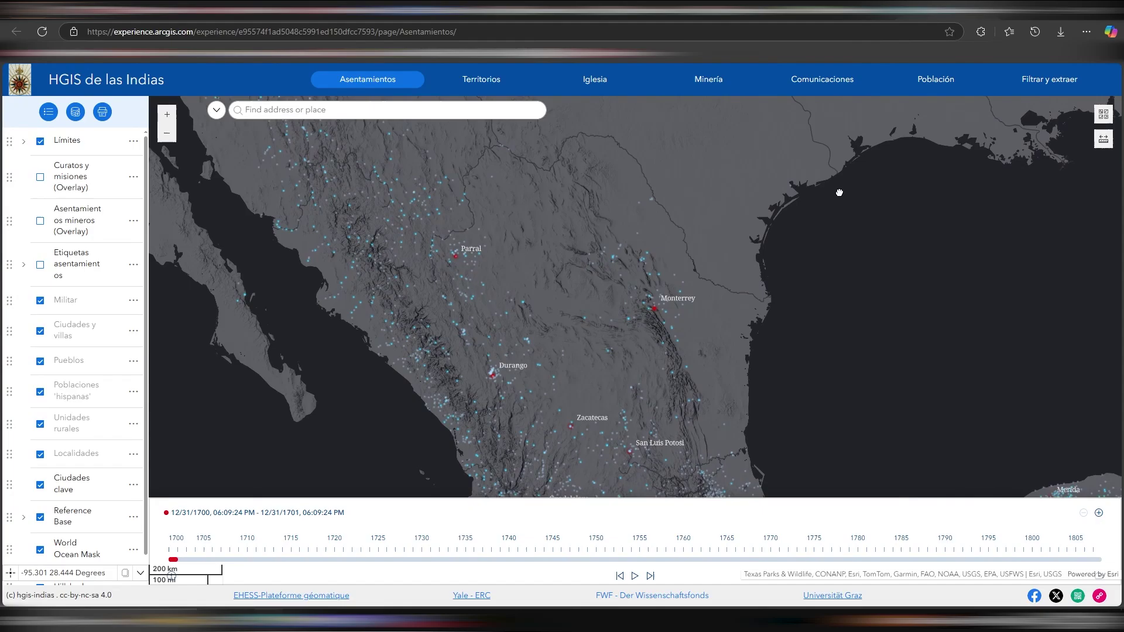
pyautogui.moveTo(839, 193); pyautogui.dragTo(835, 182)
pyautogui.moveTo(942, 444); pyautogui.dragTo(685, 183)
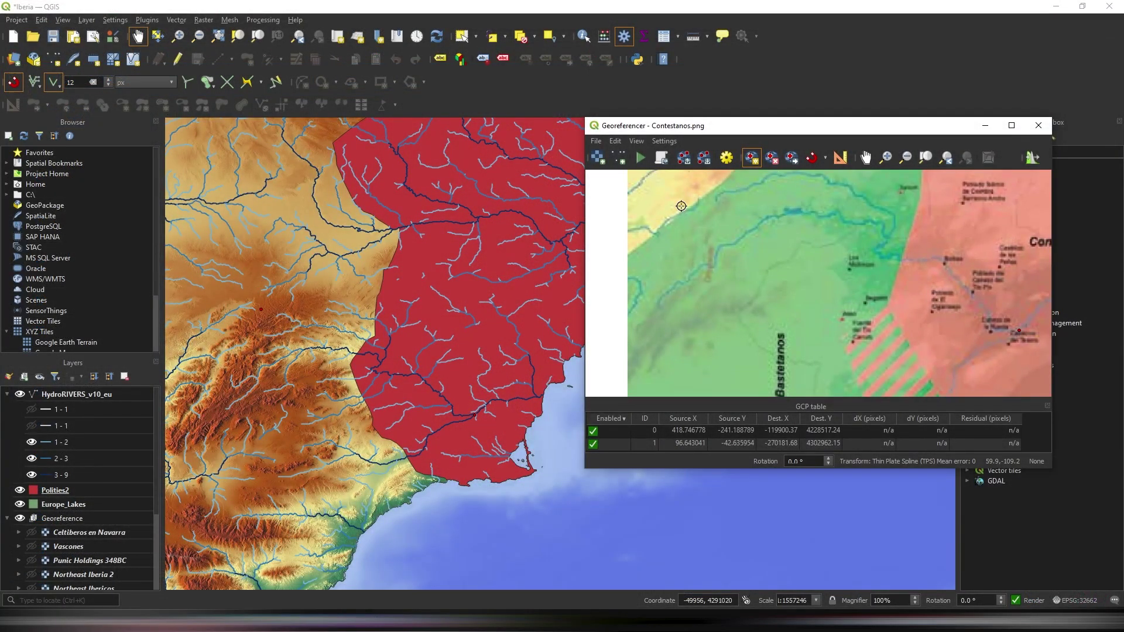
pyautogui.moveTo(681, 207); pyautogui.dragTo(685, 179)
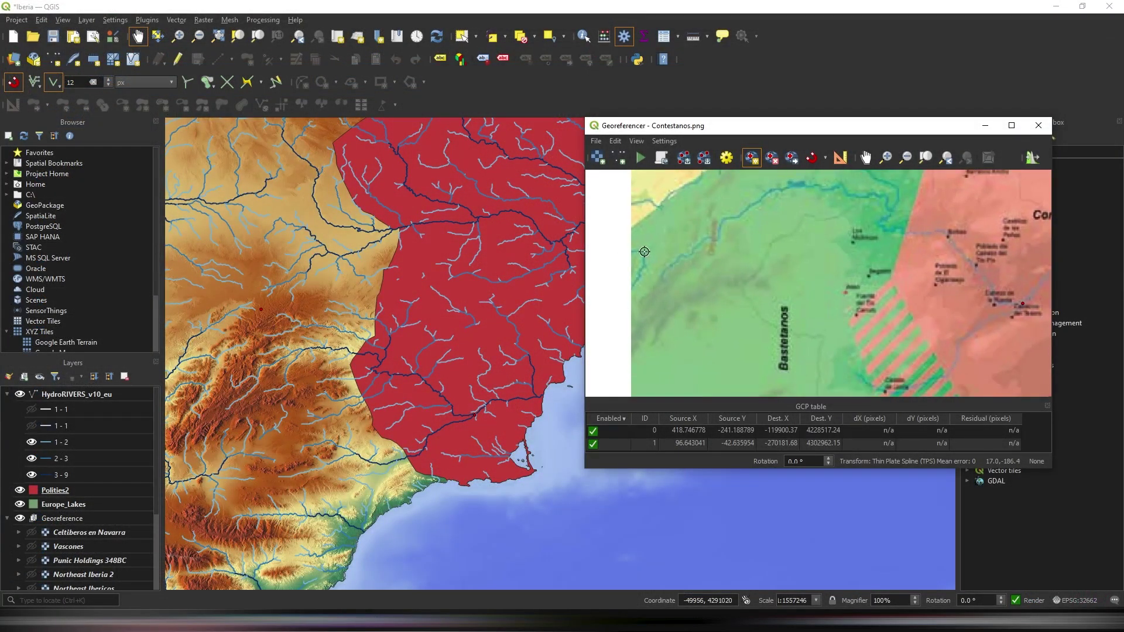
# Add a control point on the river northwest of the Bastetanos label in Contestanos.png, matched to the same river on the map canvas.
pyautogui.click(723, 215)
pyautogui.click(1040, 353)
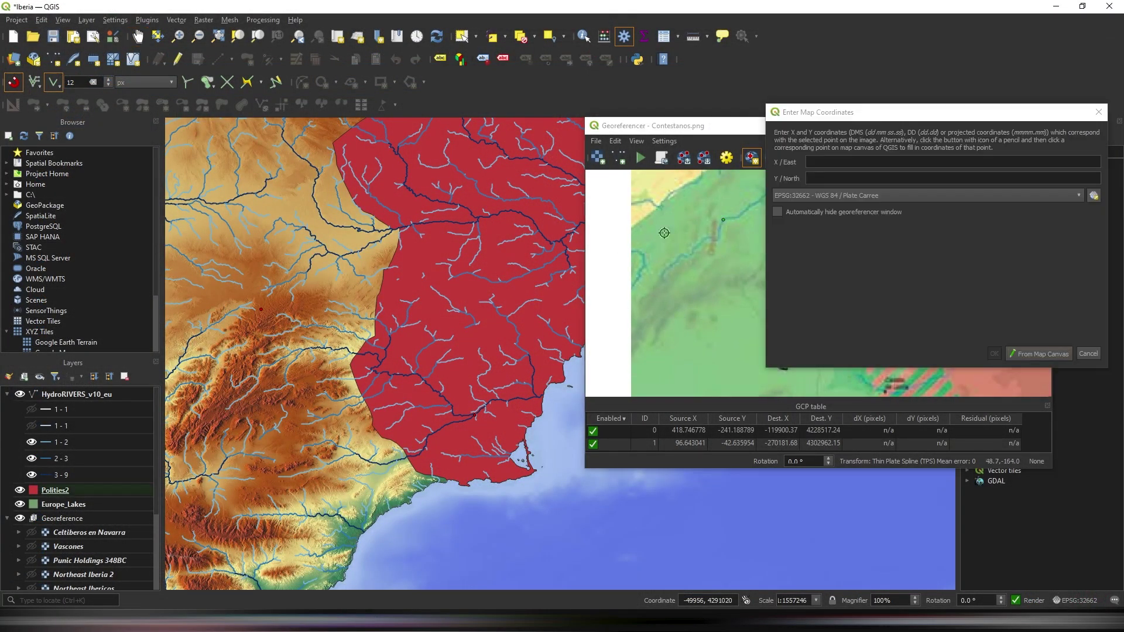
pyautogui.click(262, 365)
pyautogui.click(996, 353)
# Add a control point on the river beside the striped zone of Contestanos.png, taking its coordinates from the matching canvas river.
pyautogui.moveTo(498, 422); pyautogui.dragTo(466, 360)
pyautogui.moveTo(970, 345); pyautogui.dragTo(818, 234)
pyautogui.click(817, 235)
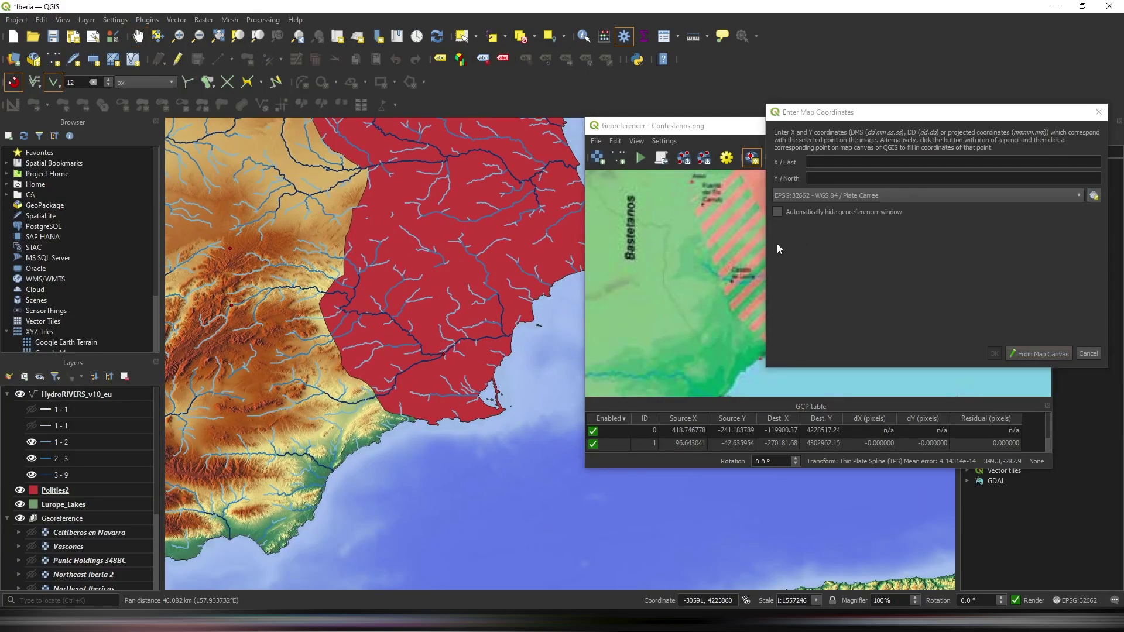
pyautogui.click(396, 375)
pyautogui.click(994, 353)
# Add a control point on the southern river near the coast in Contestanos.png, matched to its location on the map canvas.
pyautogui.moveTo(649, 358); pyautogui.dragTo(759, 279)
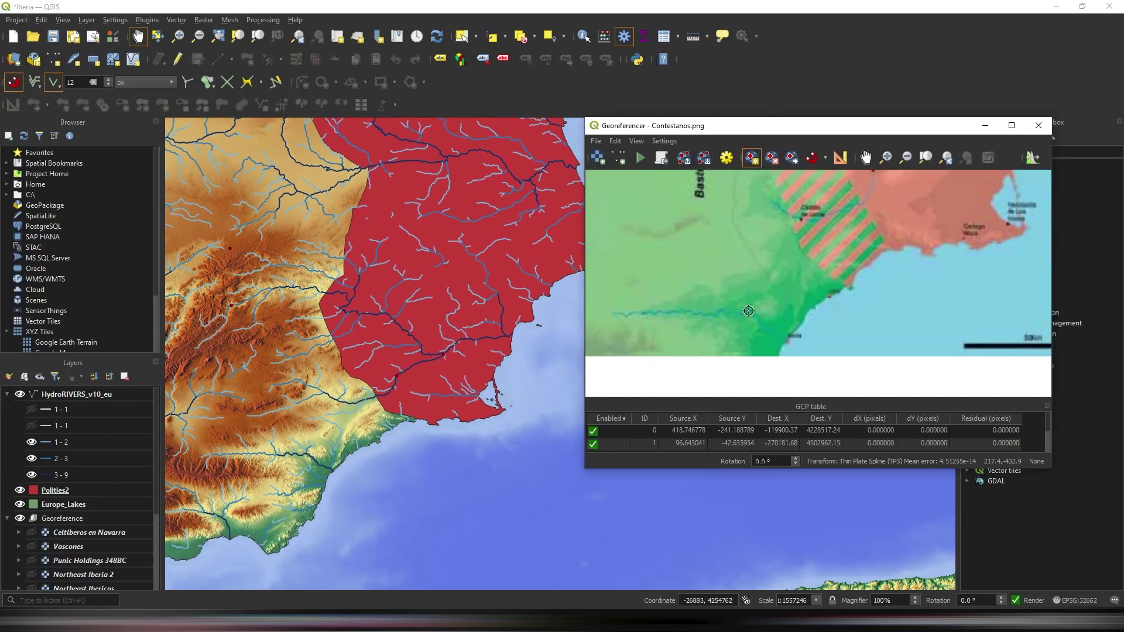
pyautogui.click(751, 311)
pyautogui.click(1040, 354)
pyautogui.click(305, 455)
pyautogui.click(994, 354)
pyautogui.moveTo(914, 175); pyautogui.dragTo(674, 246)
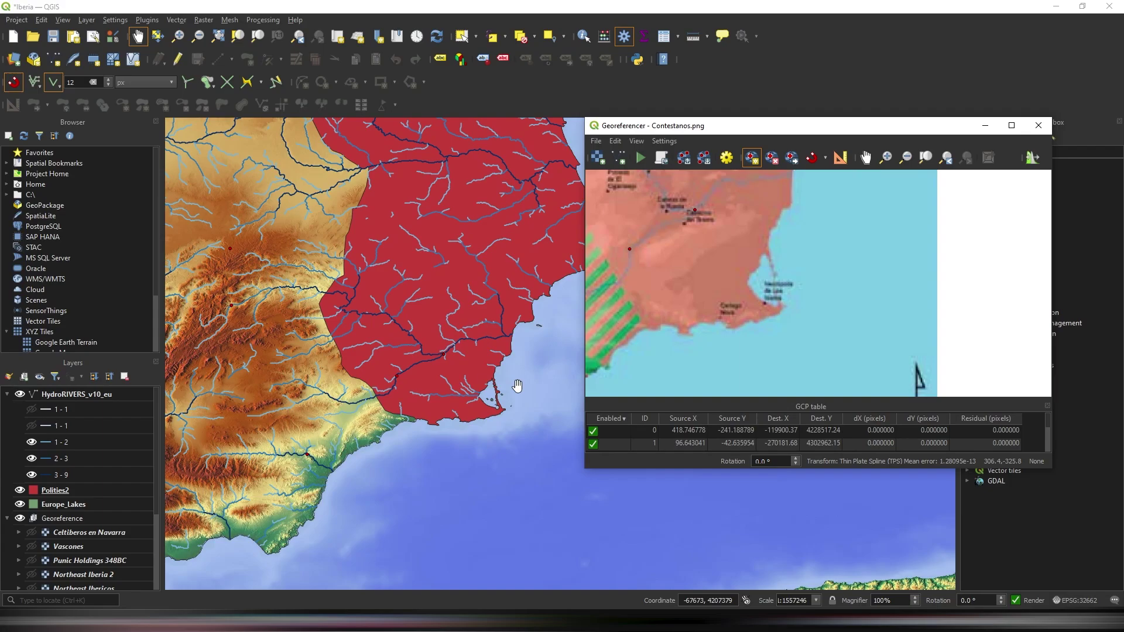
pyautogui.scroll(1, 512, 391)
pyautogui.click(692, 335)
pyautogui.press('Escape')
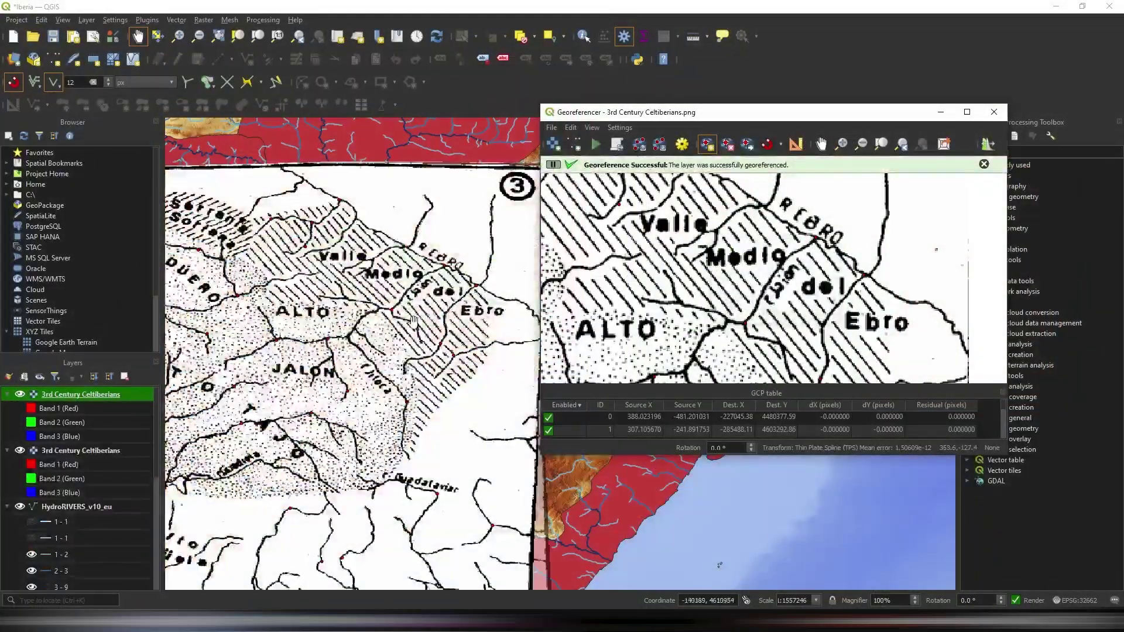
# Hide the lower 3rd Century Celtiberians raster layer and set the upper one's global opacity to 40%.
pyautogui.scroll(-2, 319, 408)
pyautogui.moveTo(319, 409); pyautogui.dragTo(331, 360)
pyautogui.click(19, 450)
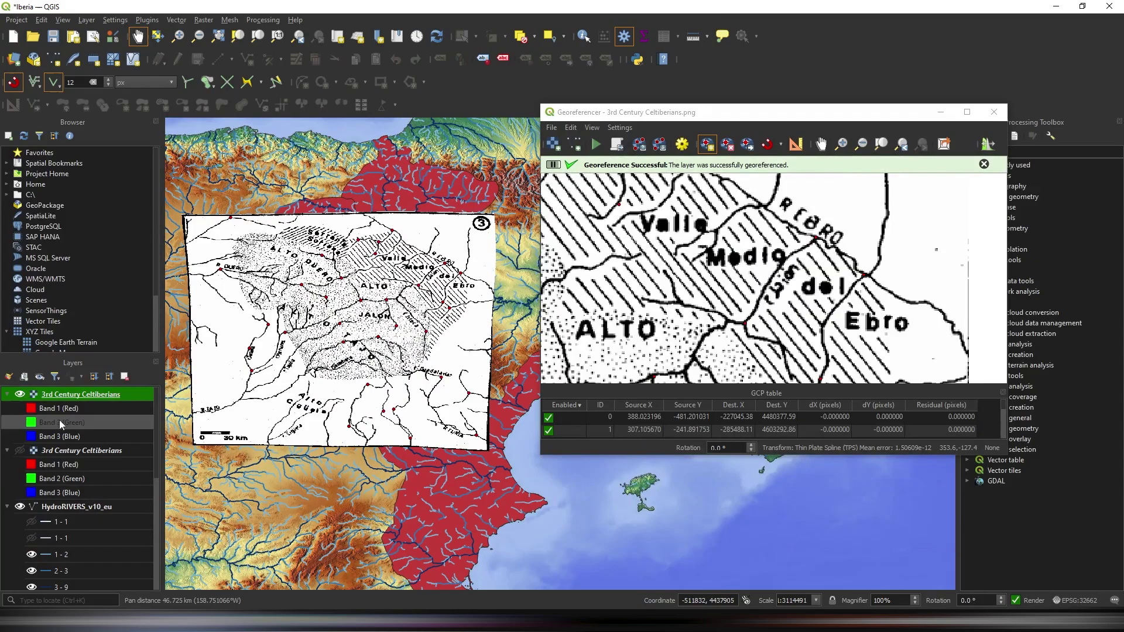
pyautogui.doubleClick(75, 398)
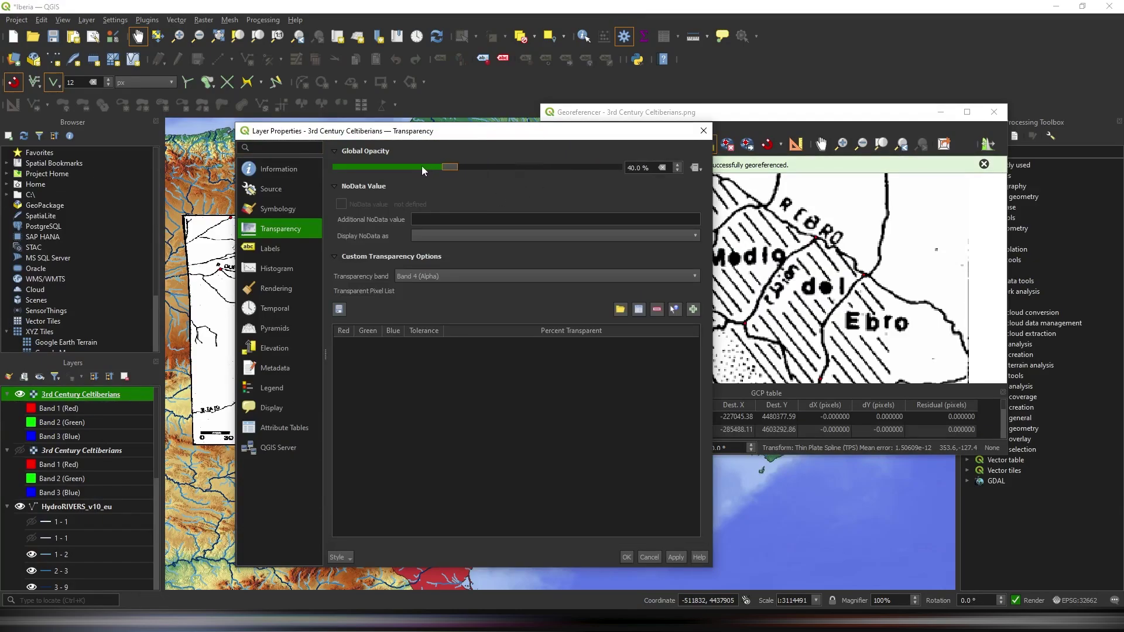
pyautogui.click(675, 557)
pyautogui.click(625, 557)
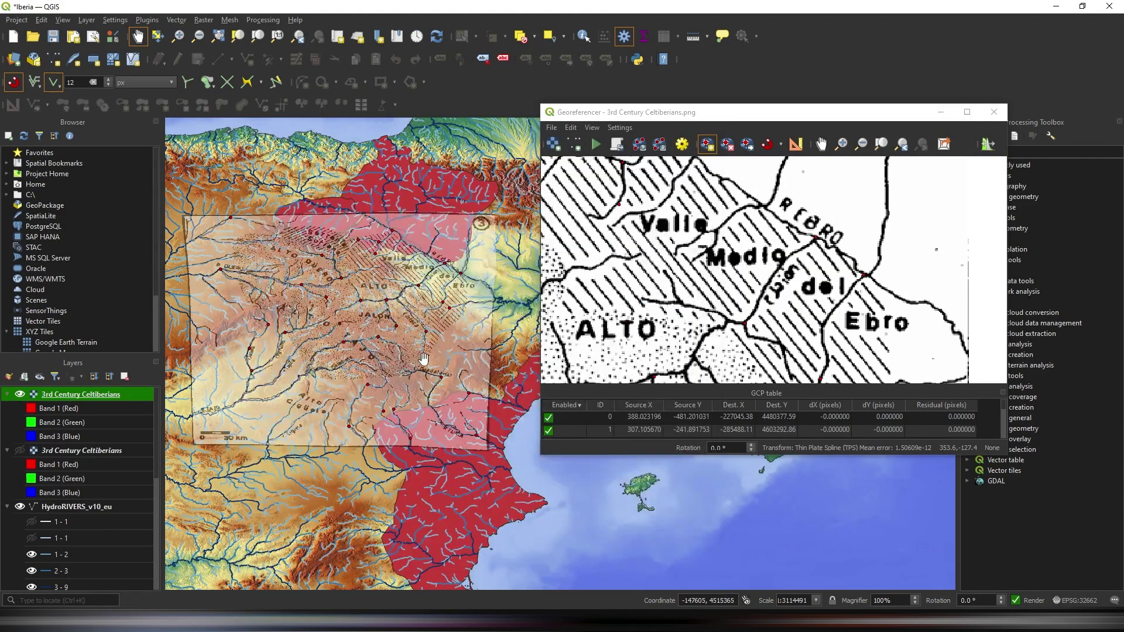
# Examine how the rivers on the semi-transparent Celtiberians map align with the river layer beneath it.
pyautogui.scroll(1, 451, 356)
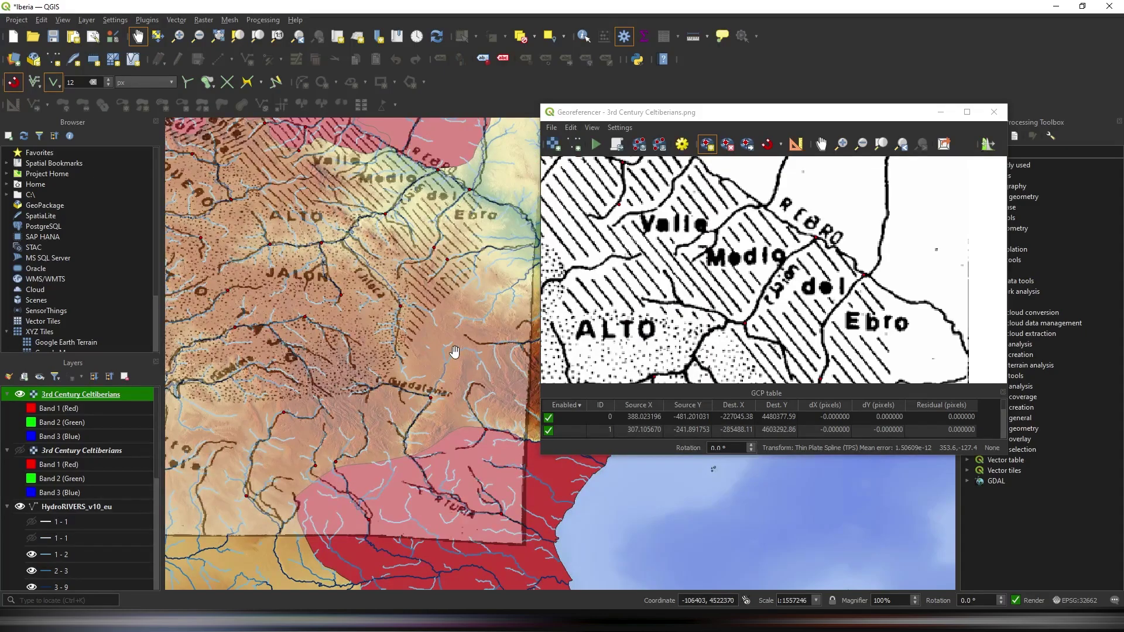
pyautogui.moveTo(463, 354); pyautogui.dragTo(520, 401)
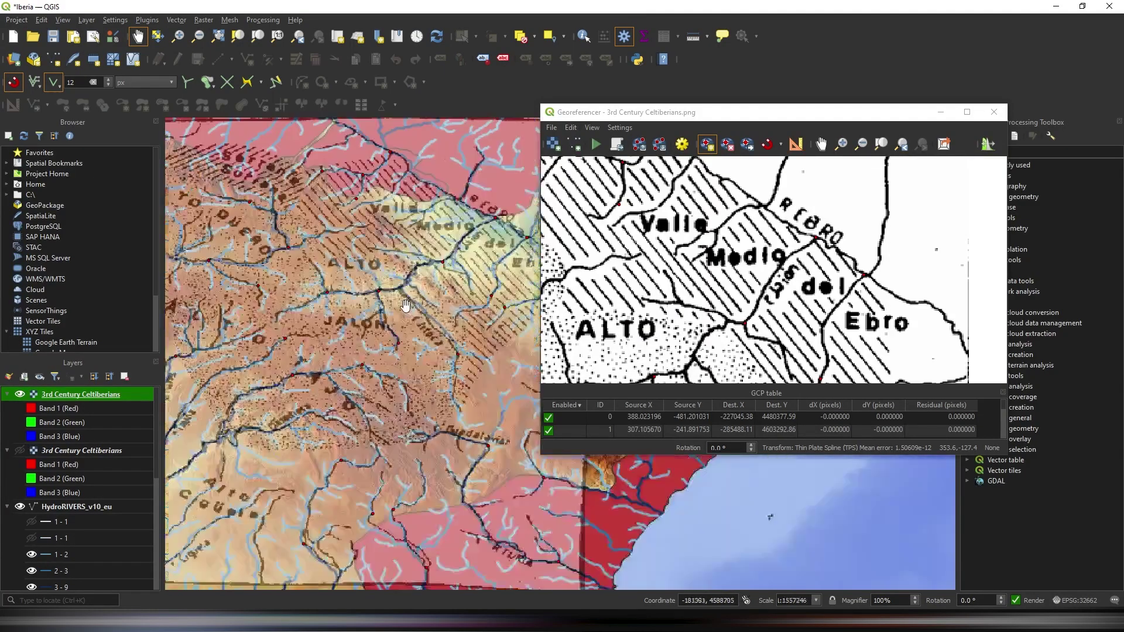
pyautogui.moveTo(478, 295); pyautogui.dragTo(407, 387)
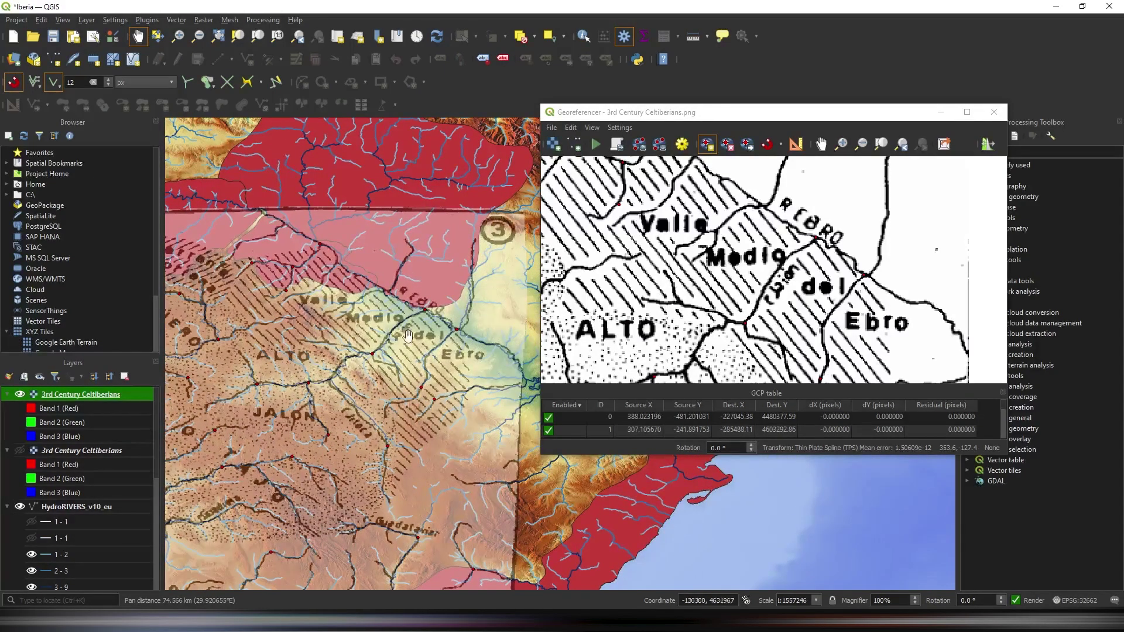
pyautogui.moveTo(331, 315); pyautogui.dragTo(505, 370)
pyautogui.moveTo(319, 332); pyautogui.dragTo(435, 332)
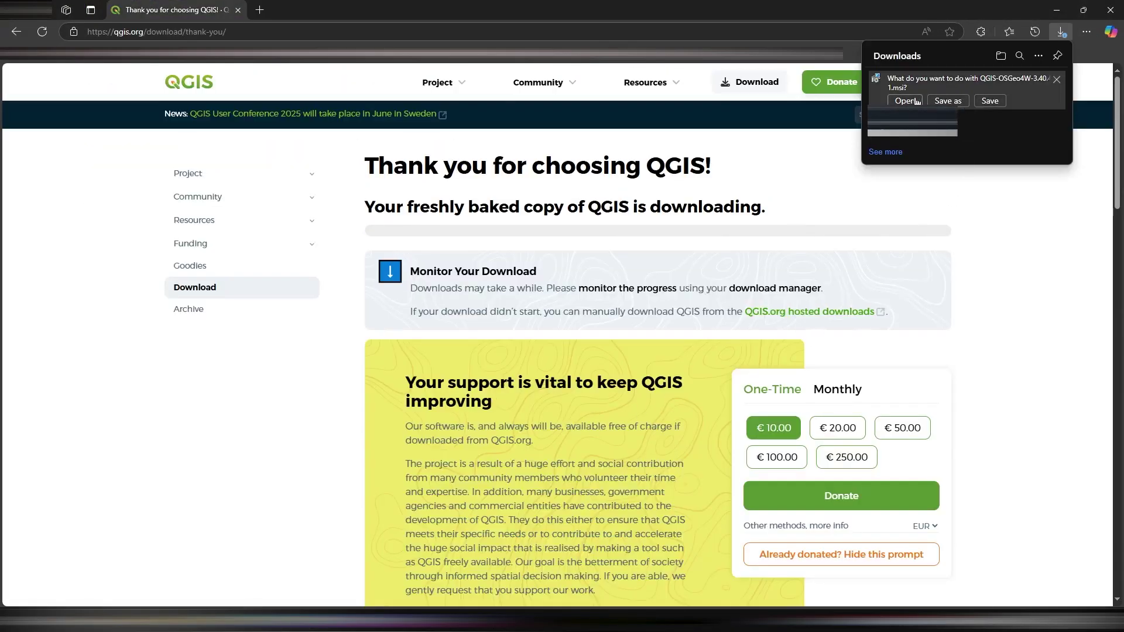
# Run the downloaded QGIS 3.40.4 installer, accept the license terms and complete the installation in the default folder.
pyautogui.click(906, 101)
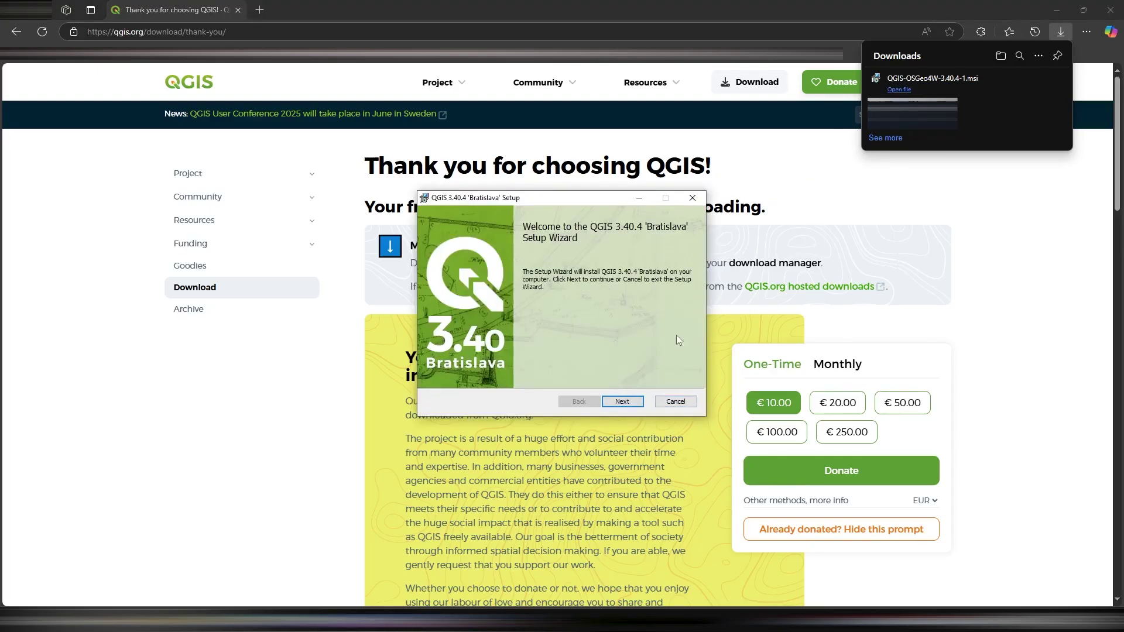
pyautogui.click(625, 403)
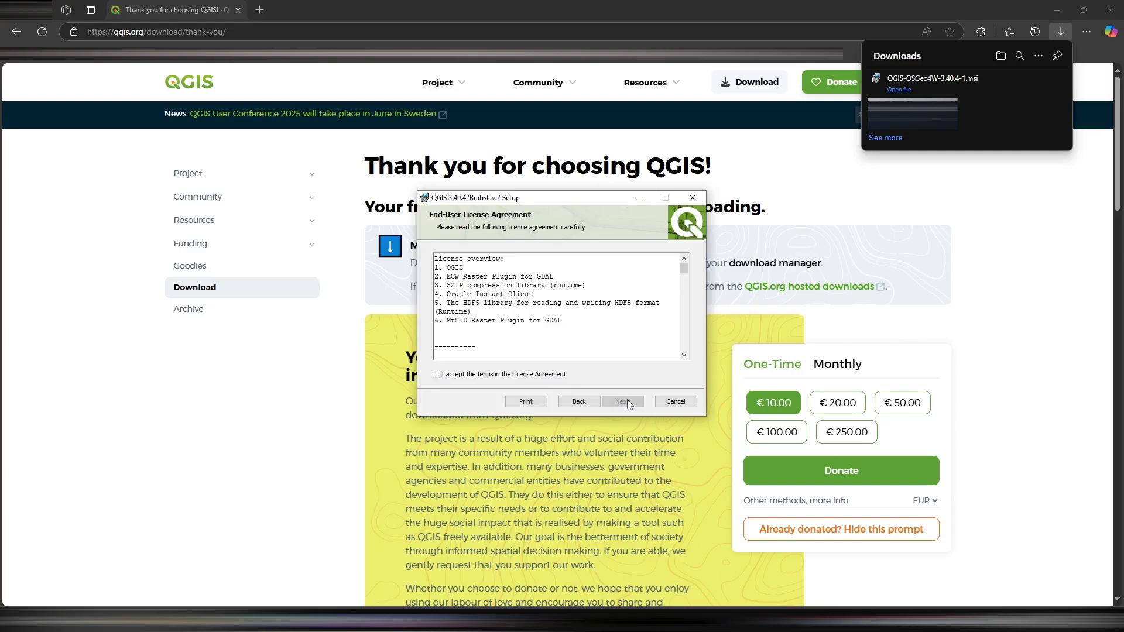
pyautogui.click(597, 374)
pyautogui.click(626, 403)
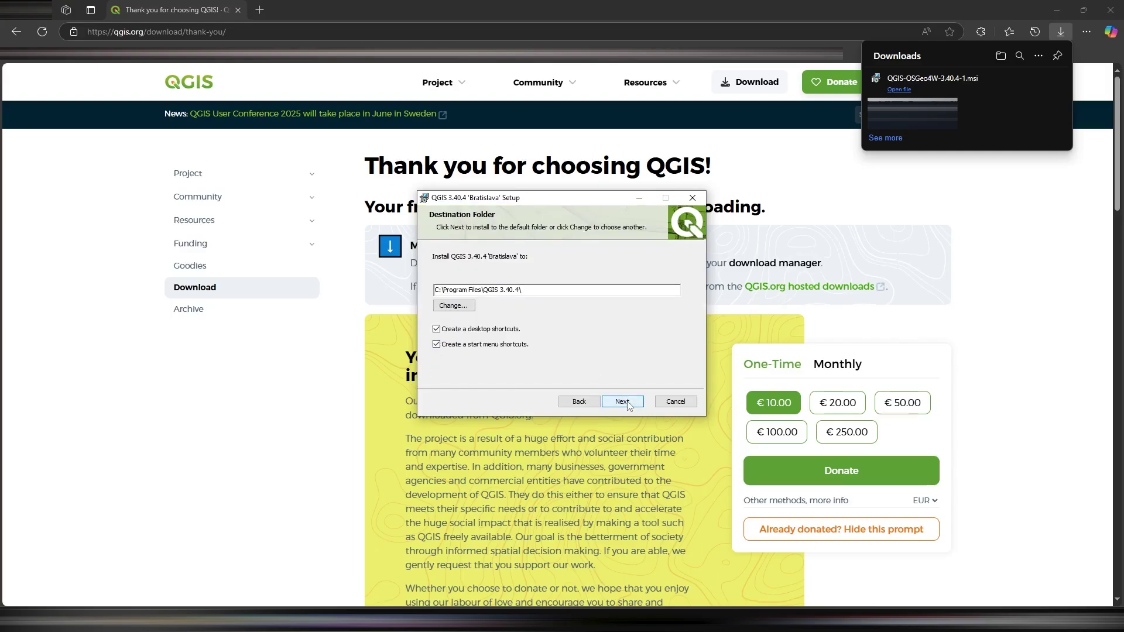
pyautogui.click(625, 402)
pyautogui.click(617, 402)
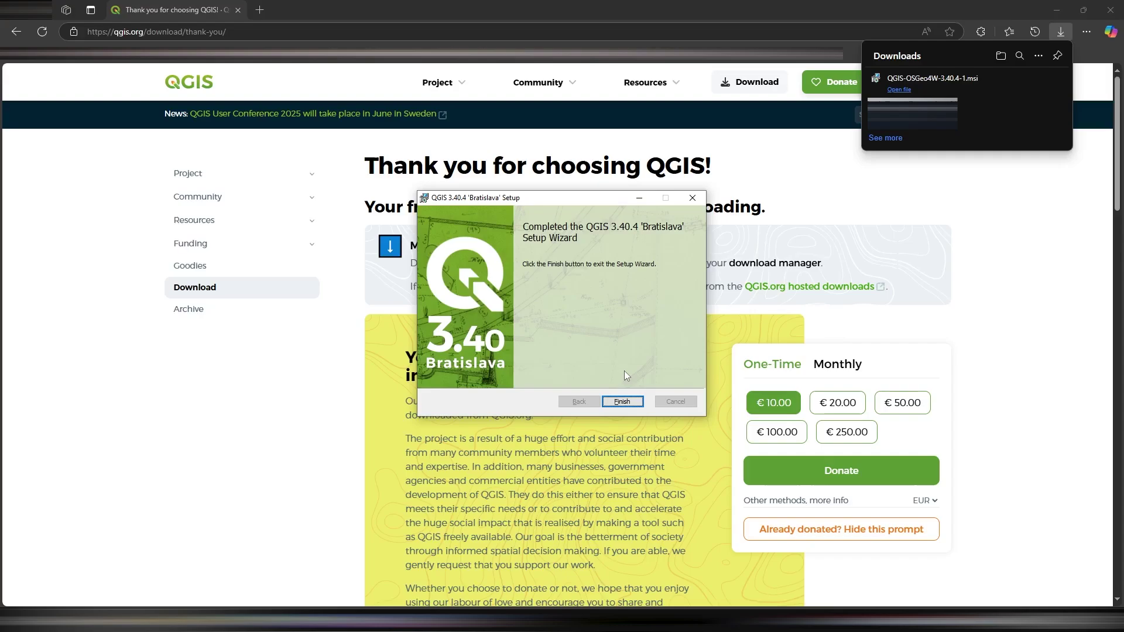
pyautogui.click(611, 402)
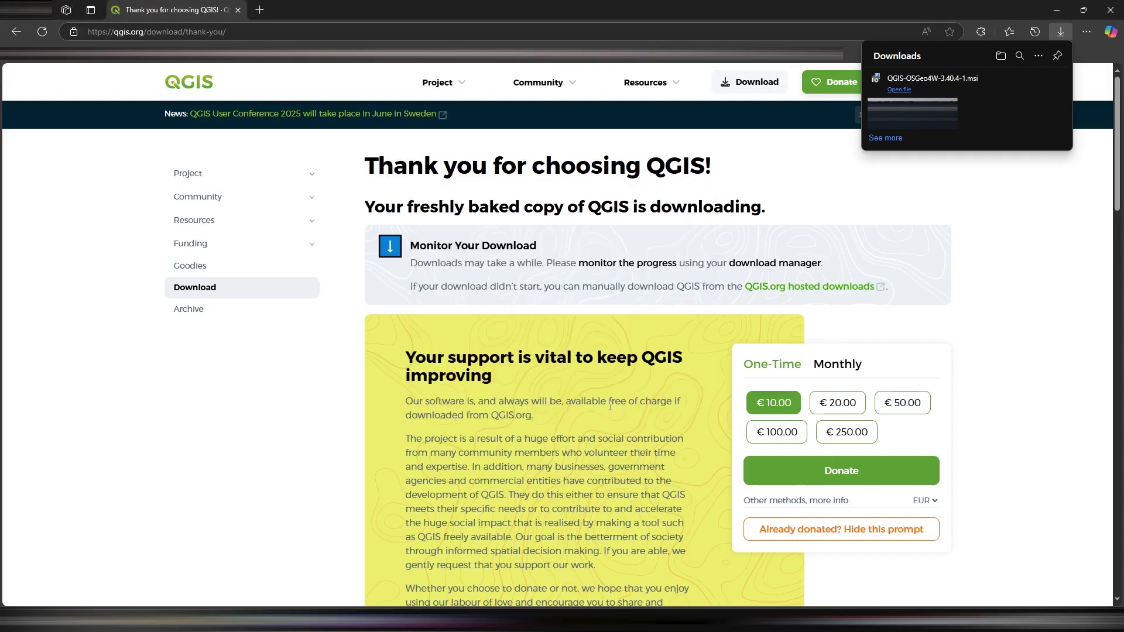
# Launch QGIS Desktop 3.40.4 through a system search for "qgis" and create a new project.
pyautogui.press('super')
pyautogui.write('qgis')
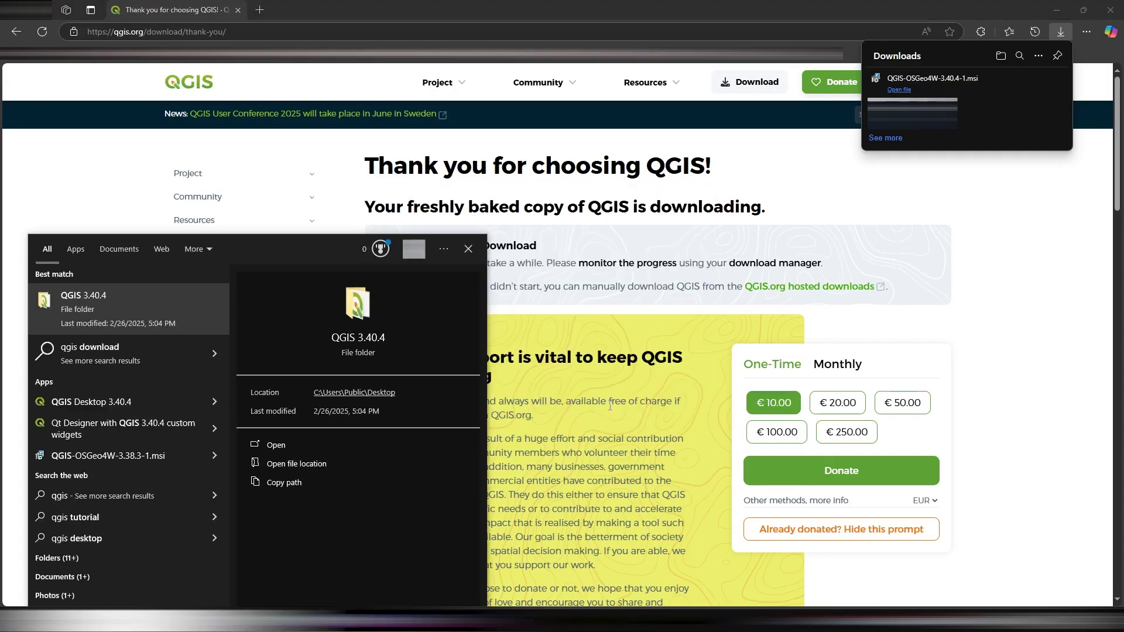
pyautogui.press('Down')
pyautogui.press('Down')
pyautogui.press('Return')
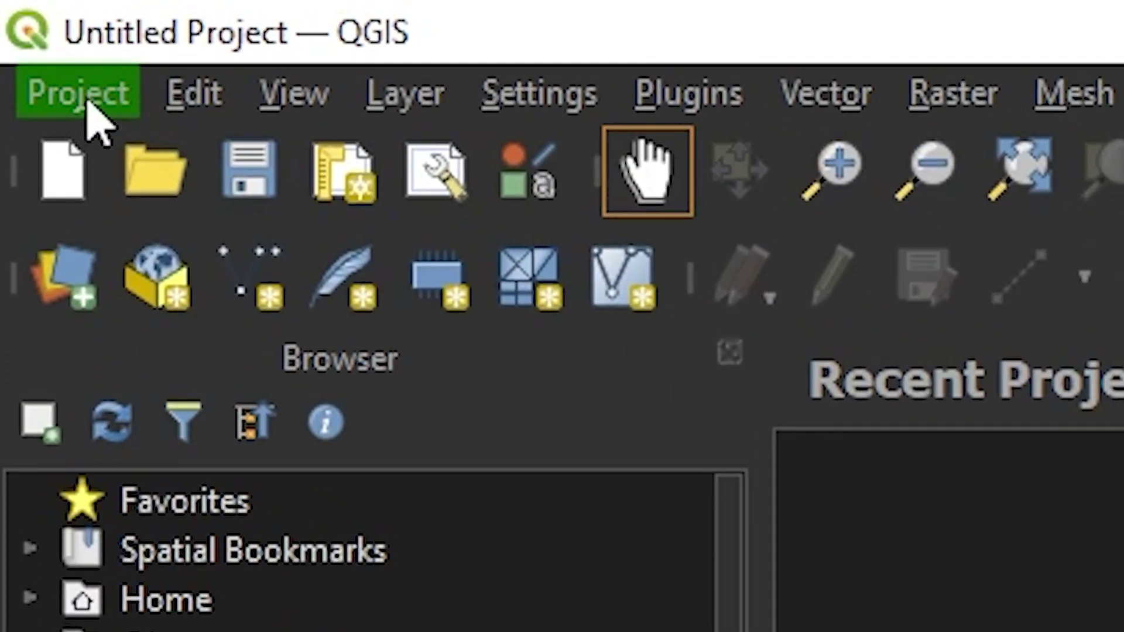
pyautogui.click(88, 101)
pyautogui.click(212, 194)
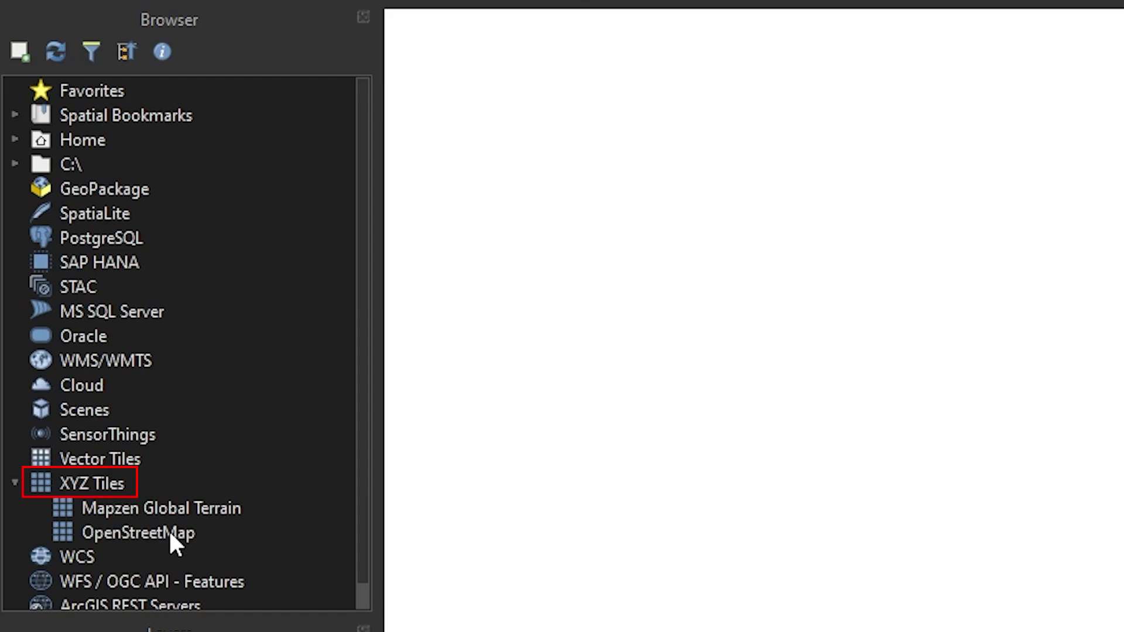
pyautogui.rightClick(125, 483)
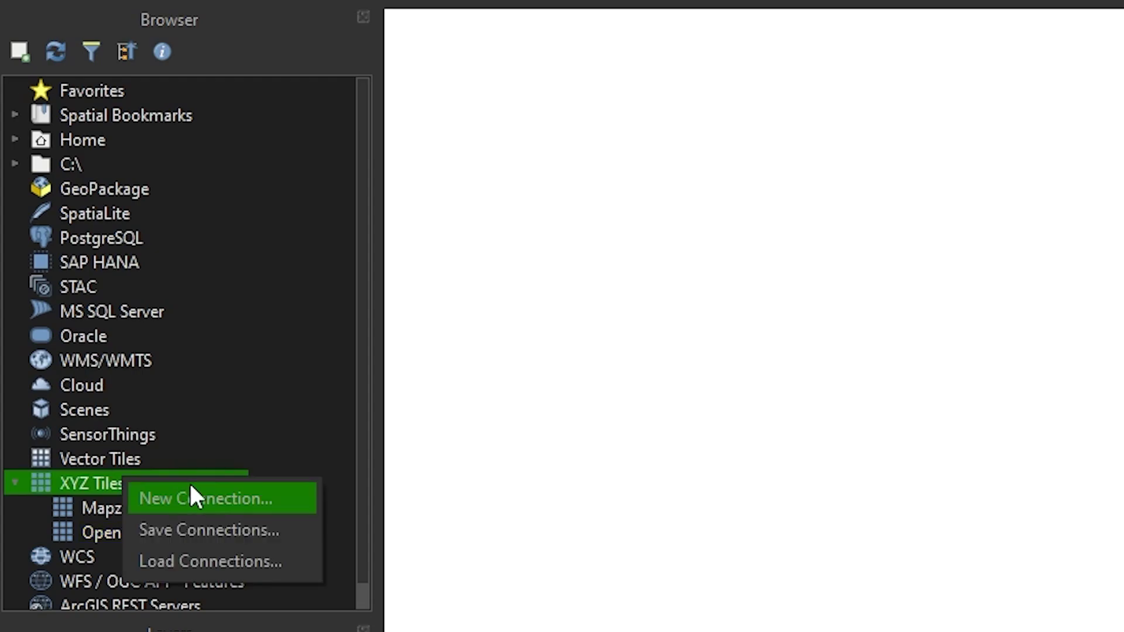
pyautogui.click(218, 497)
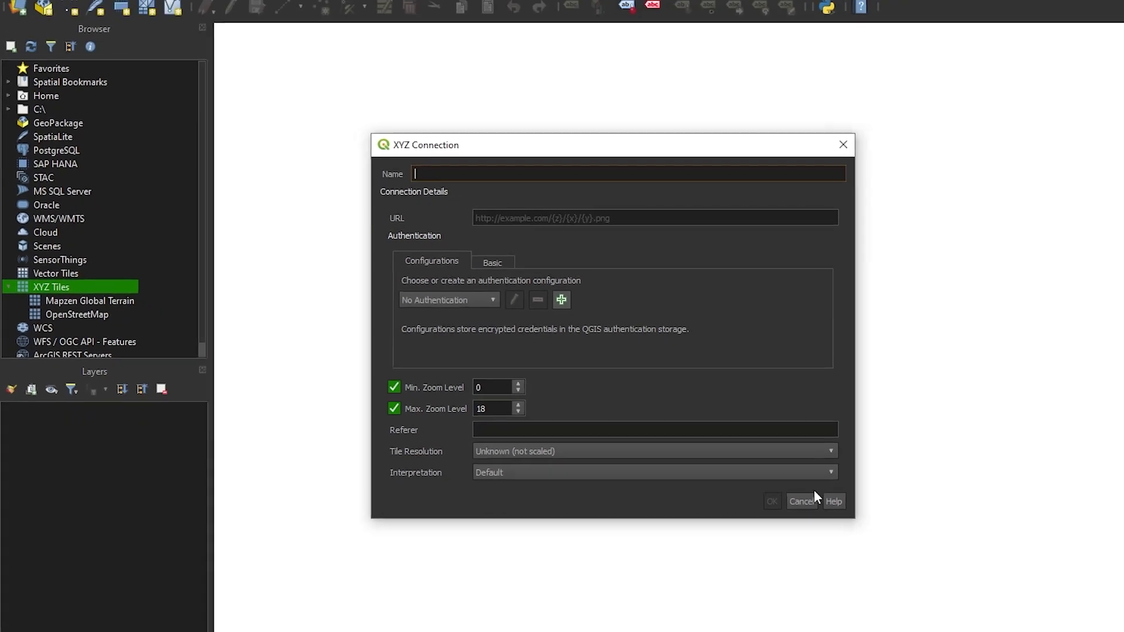
pyautogui.click(1032, 578)
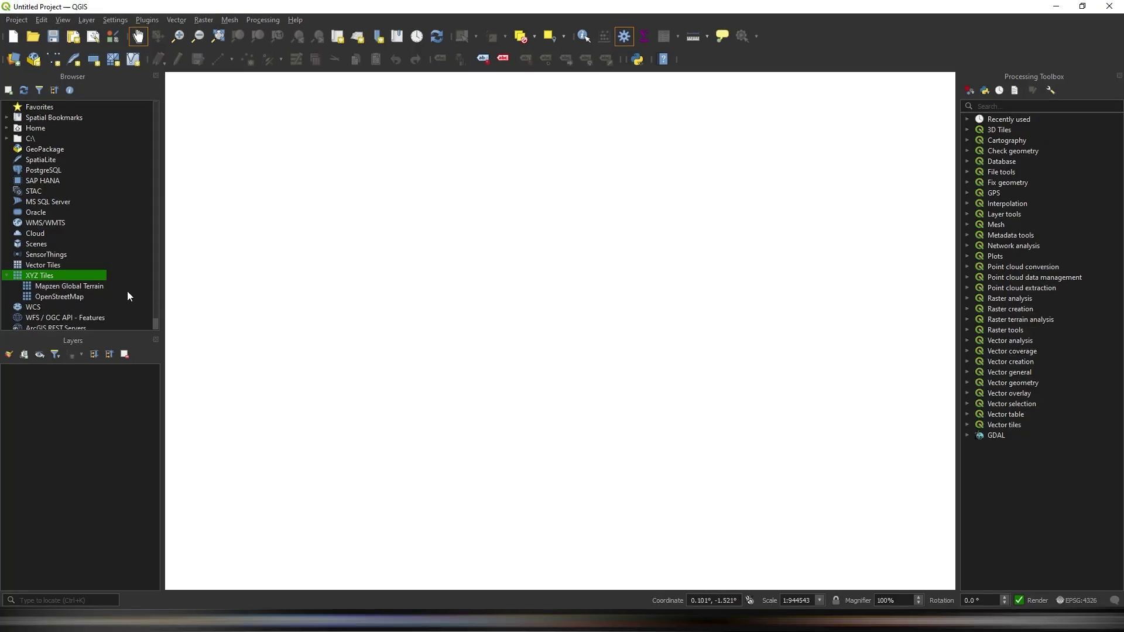
# Add the Mapzen Global Terrain and OpenStreetMap XYZ tile layers to the project.
pyautogui.doubleClick(78, 288)
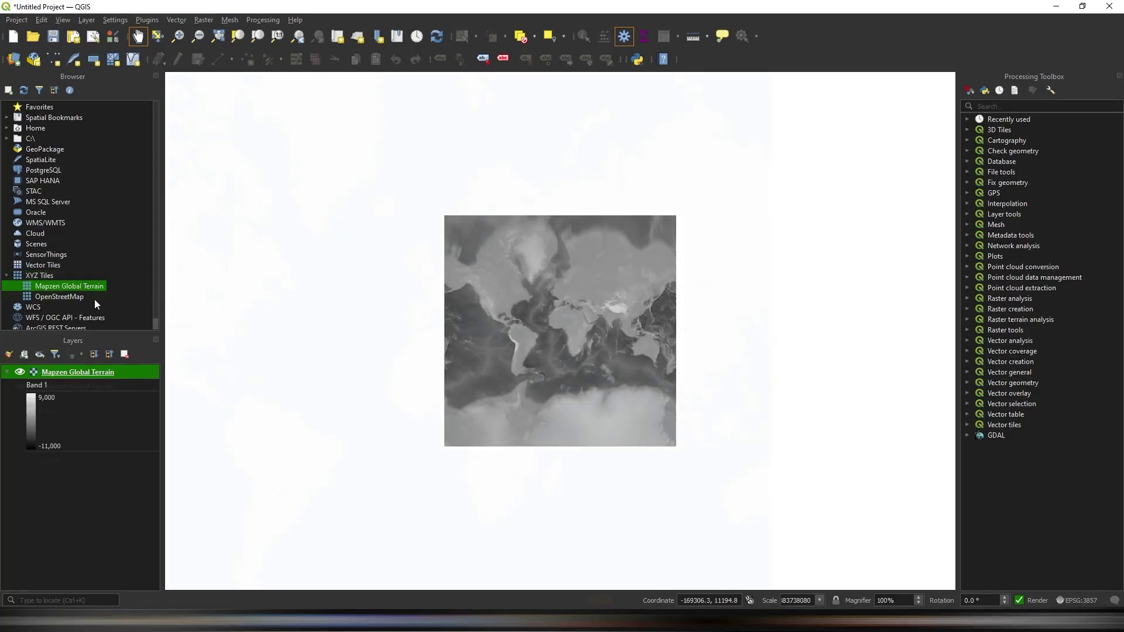
pyautogui.doubleClick(79, 297)
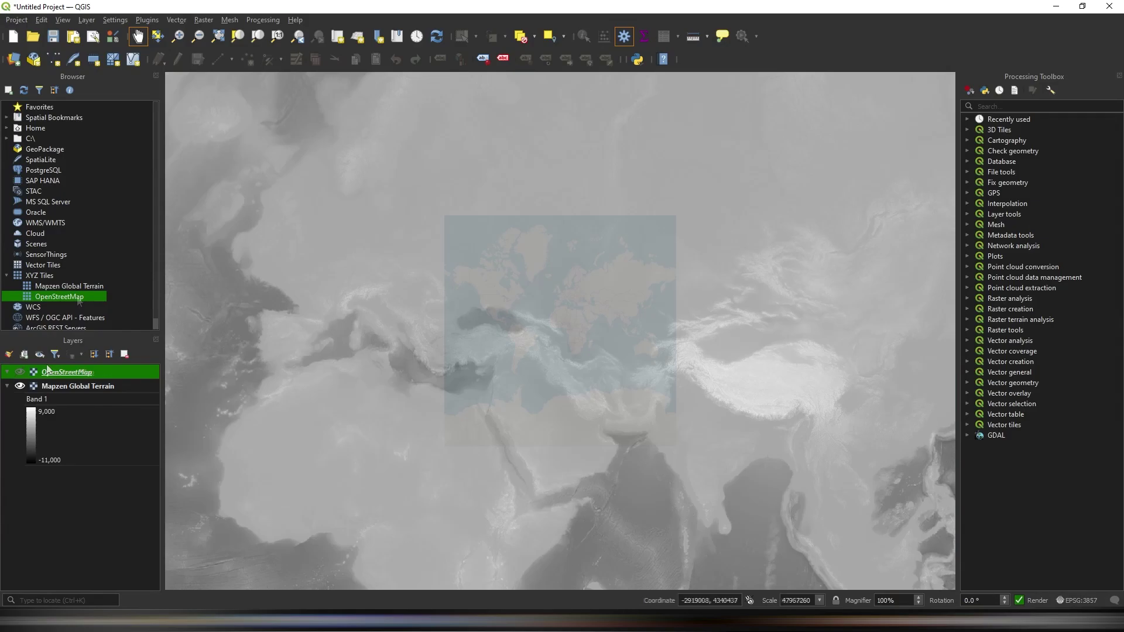
pyautogui.moveTo(376, 326); pyautogui.dragTo(622, 321)
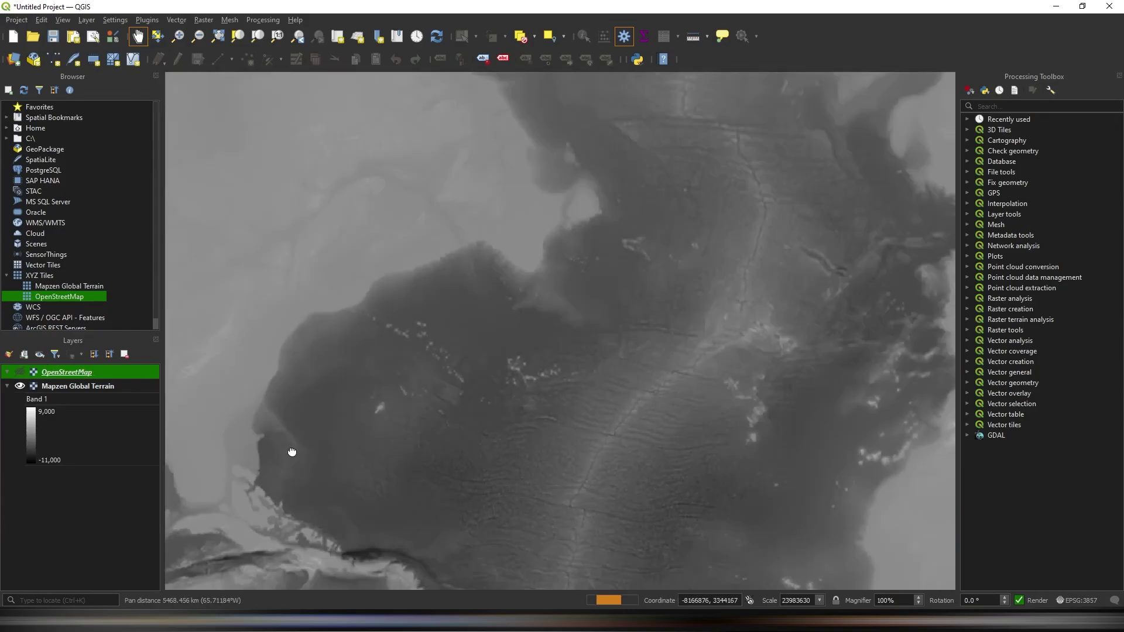
pyautogui.moveTo(292, 452); pyautogui.dragTo(475, 304)
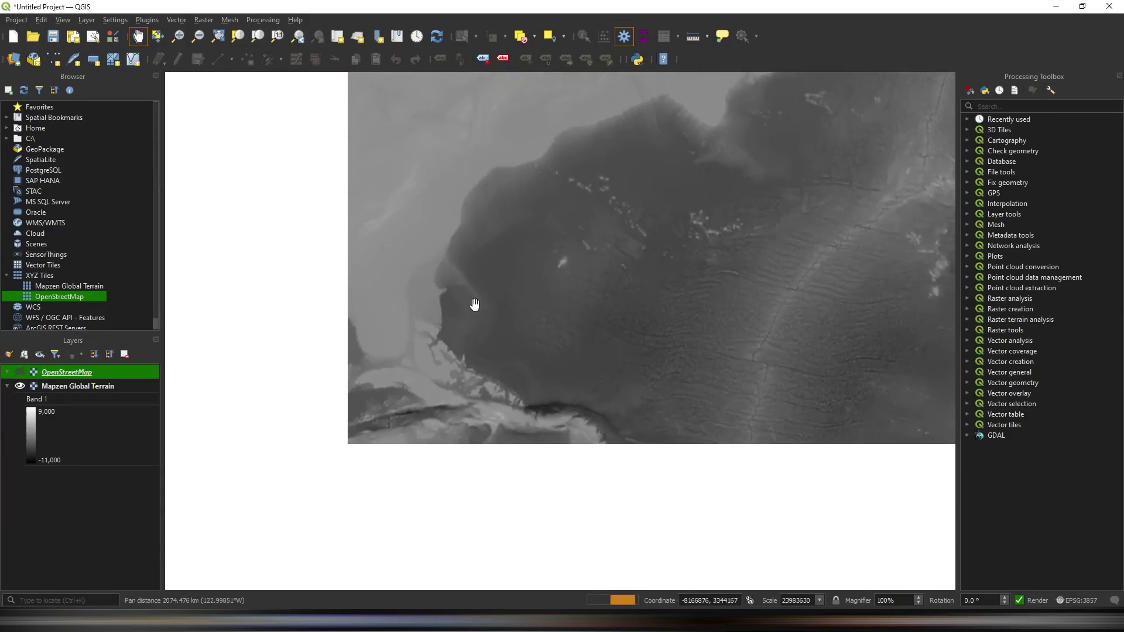
pyautogui.moveTo(650, 457)
pyautogui.mouseDown()
pyautogui.moveTo(449, 452)
pyautogui.moveTo(452, 422)
pyautogui.mouseUp()
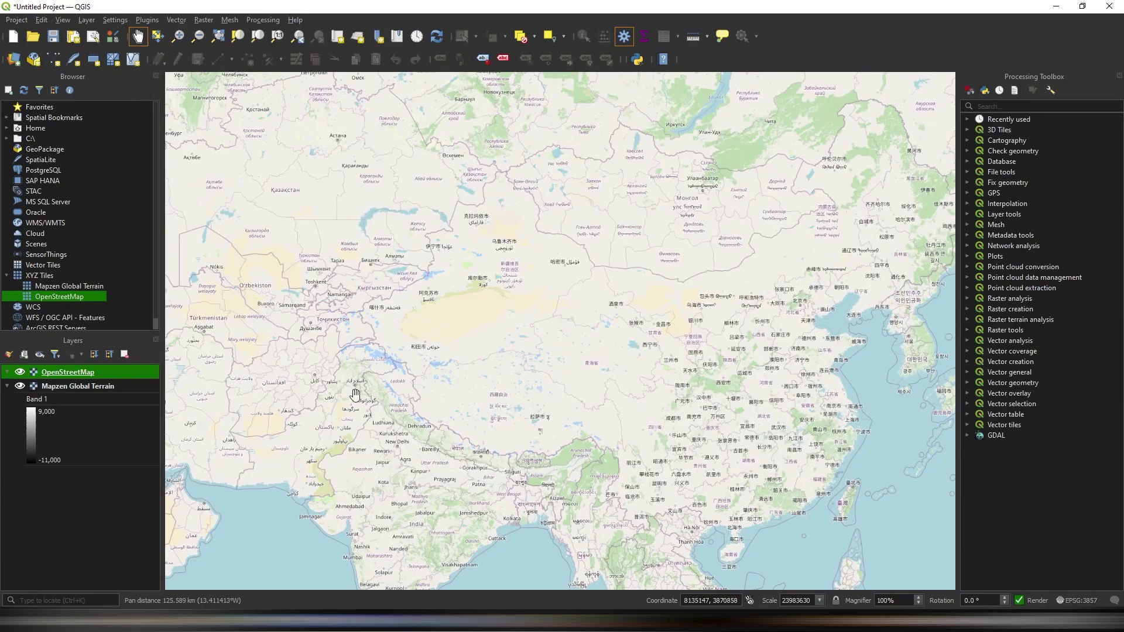
pyautogui.moveTo(363, 392); pyautogui.dragTo(426, 373)
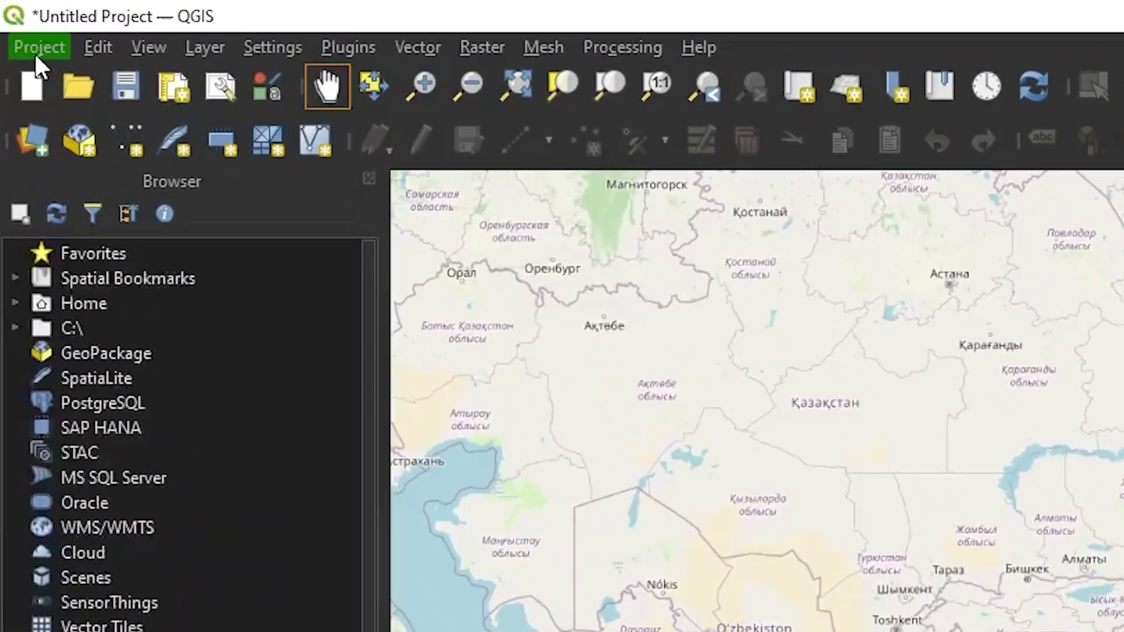
# Save the project as "Historical Map" in the Historical Map folder on the desktop.
pyautogui.click(17, 19)
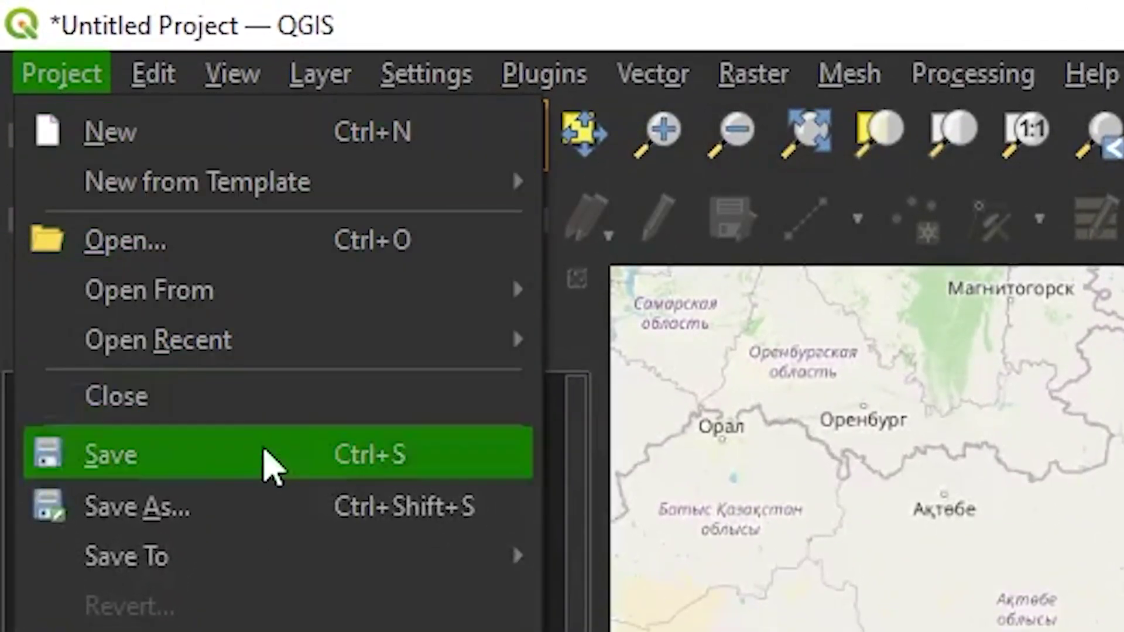
pyautogui.click(251, 518)
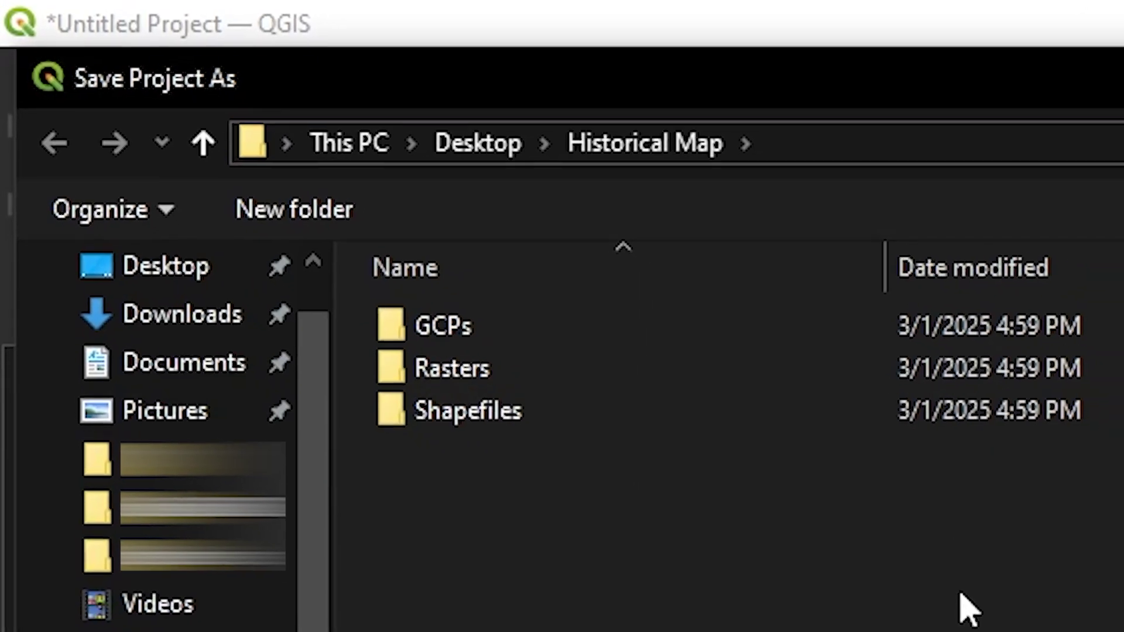
pyautogui.write('Histor')
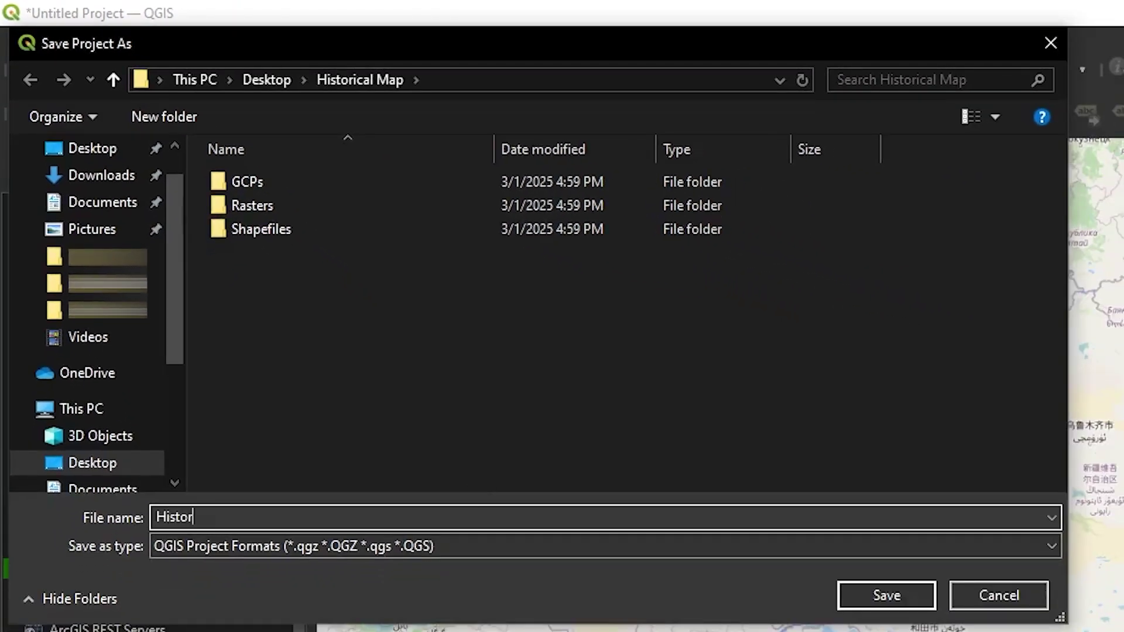
pyautogui.write('ical Map')
pyautogui.press('Return')
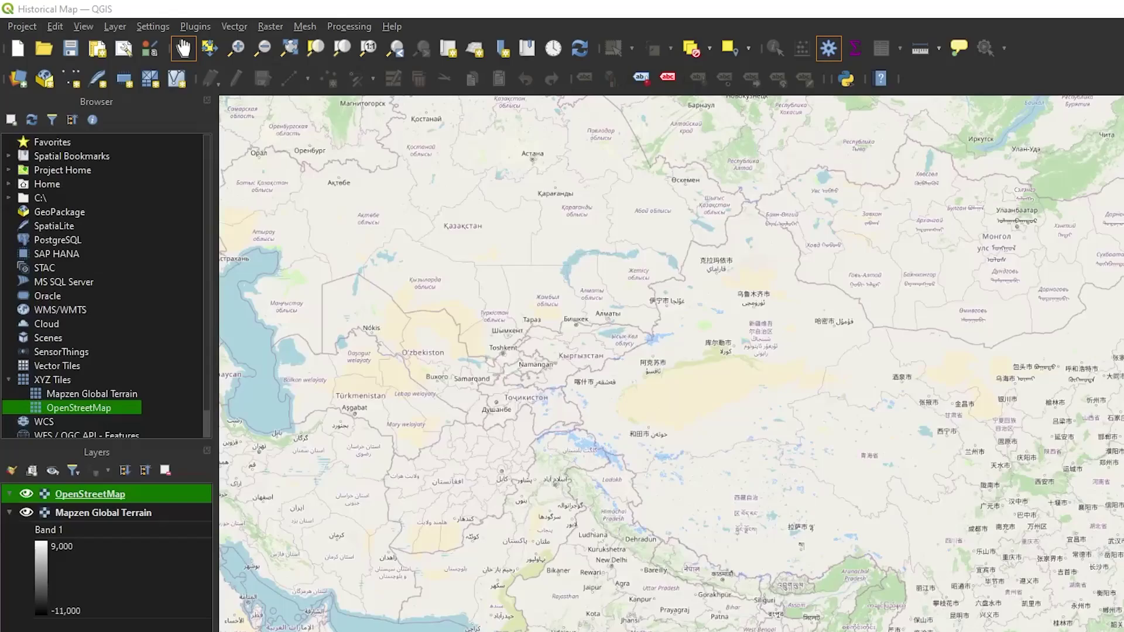
# Switch to File Explorer to view the Historical Map folder and restore its window to a smaller size over the project.
pyautogui.hotkey('alt', 'Tab')
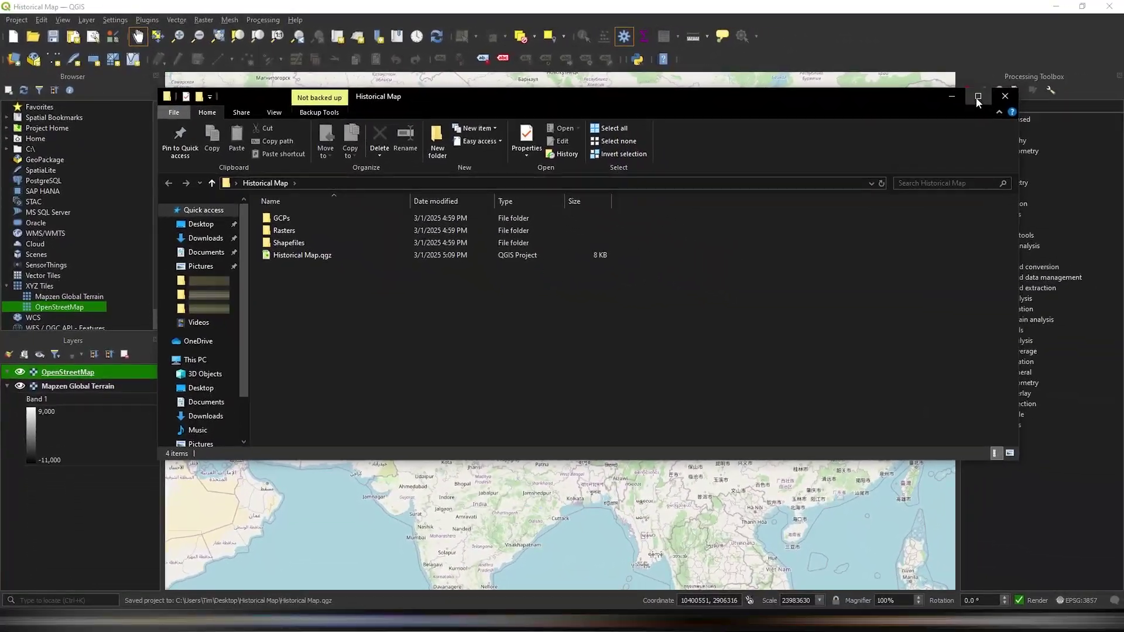
pyautogui.click(1080, 107)
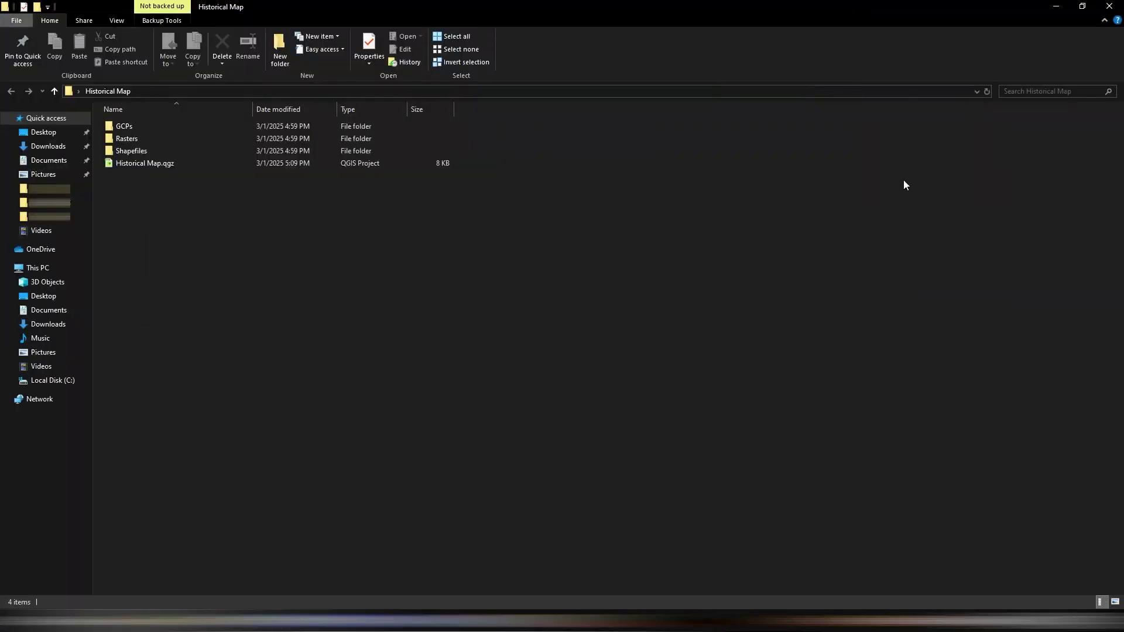
pyautogui.moveTo(566, 9); pyautogui.dragTo(580, 121)
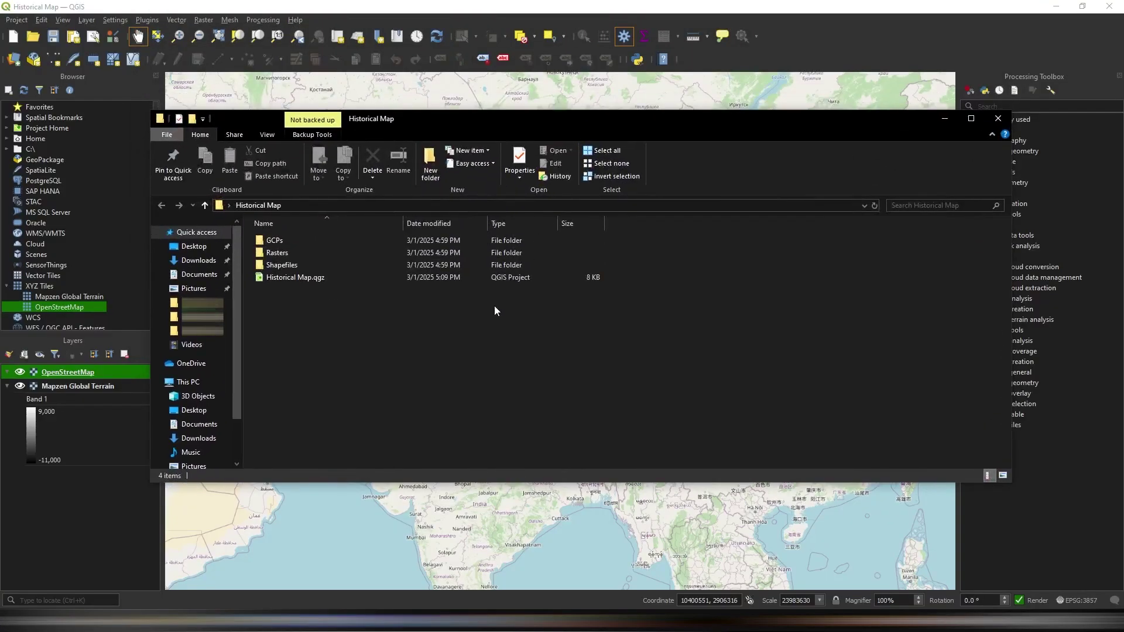
# Show the Historical Map folder's contents as tiles and examine the project file and the Shapefiles, Rasters and GCPs folders.
pyautogui.scroll(2, 468, 345)
pyautogui.scroll(-2, 468, 347)
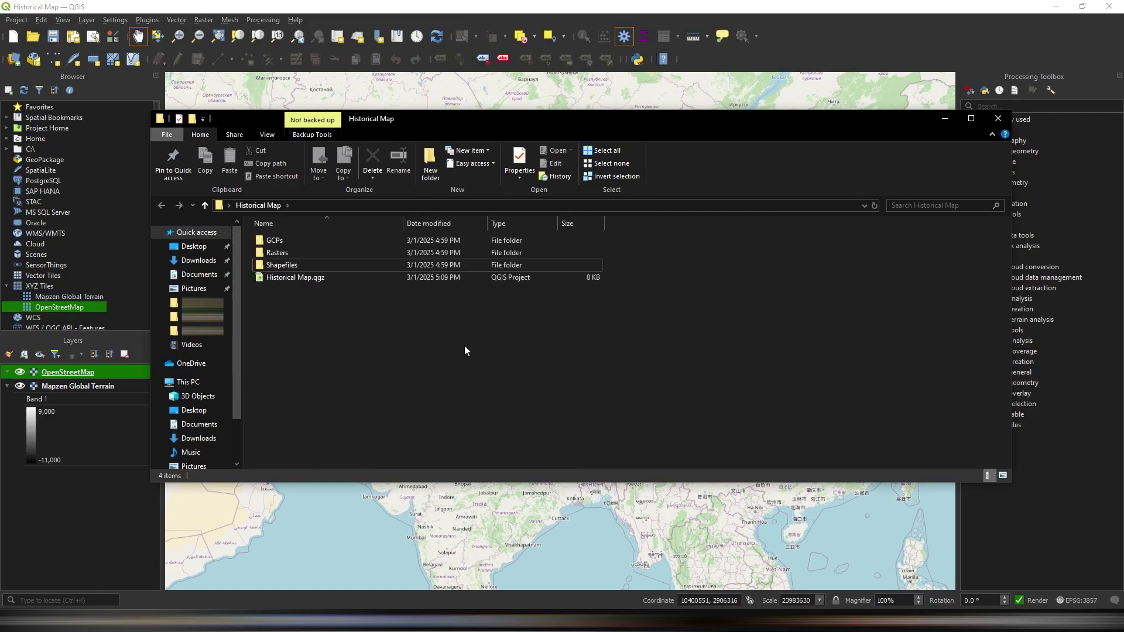
pyautogui.keyDown('ctrl'); pyautogui.scroll(-2, 465, 346); pyautogui.keyUp('ctrl')
pyautogui.keyDown('ctrl'); pyautogui.scroll(1, 480, 413); pyautogui.keyUp('ctrl')
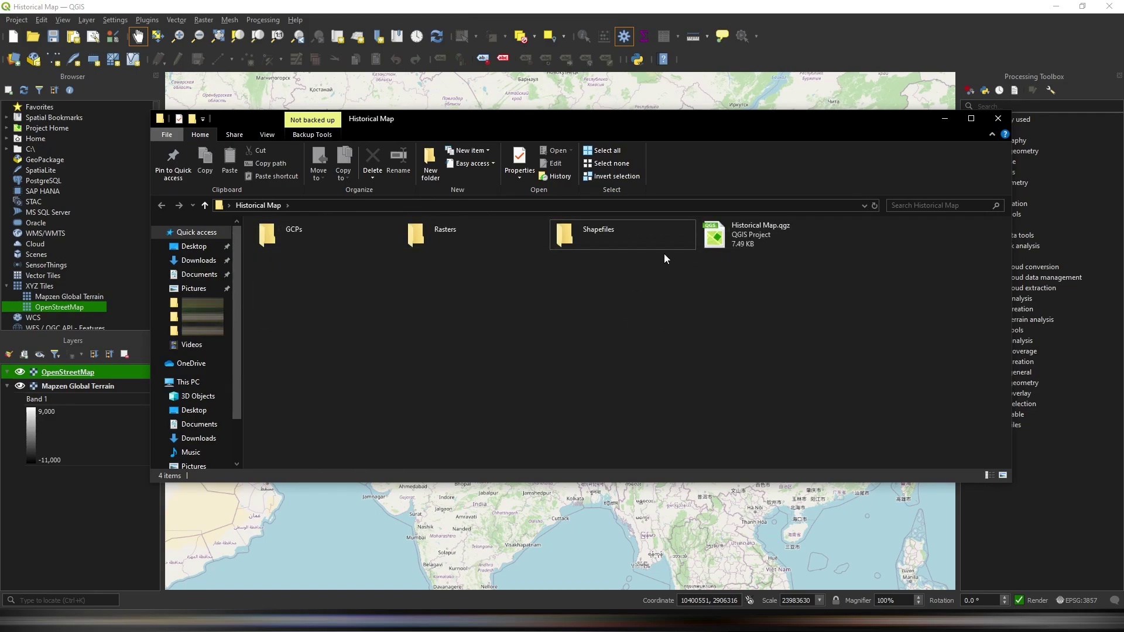
pyautogui.click(735, 247)
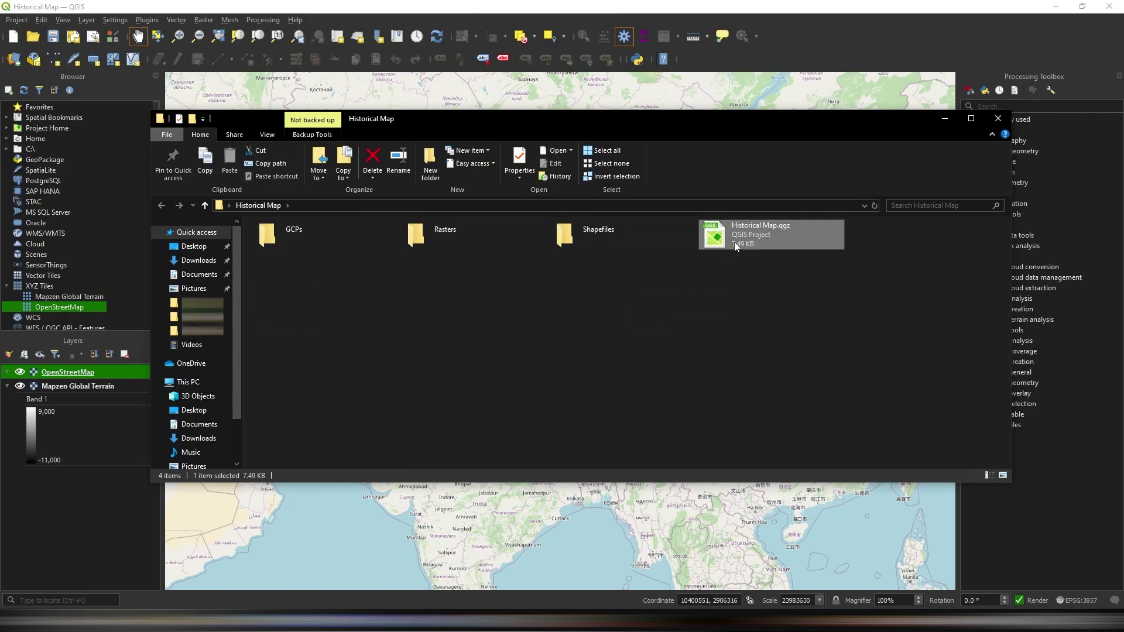
pyautogui.click(598, 241)
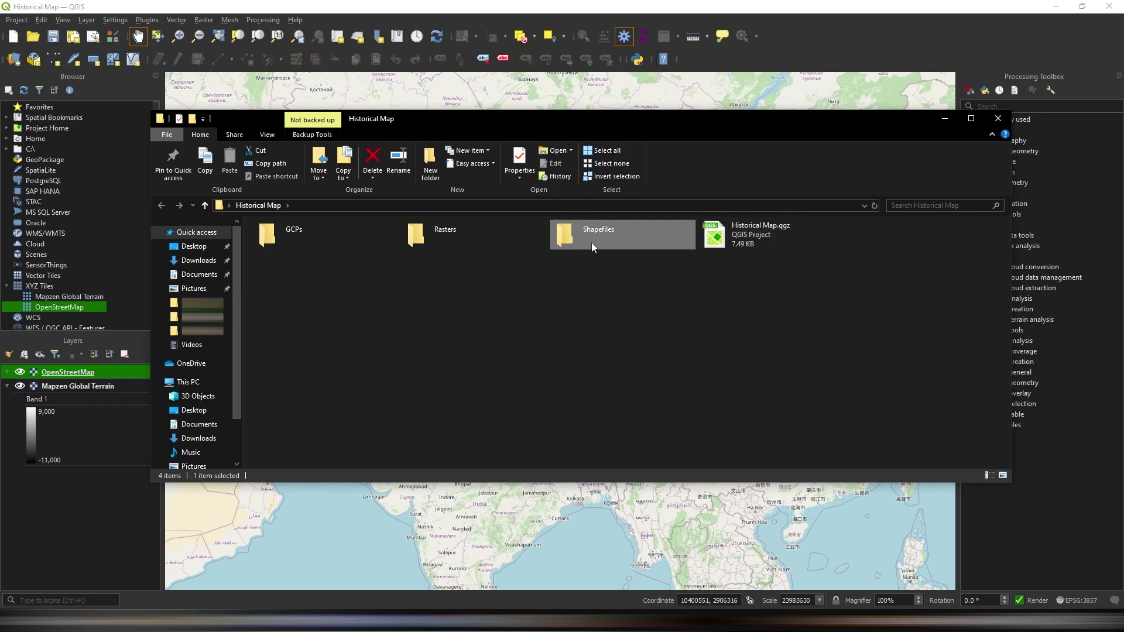
pyautogui.click(445, 246)
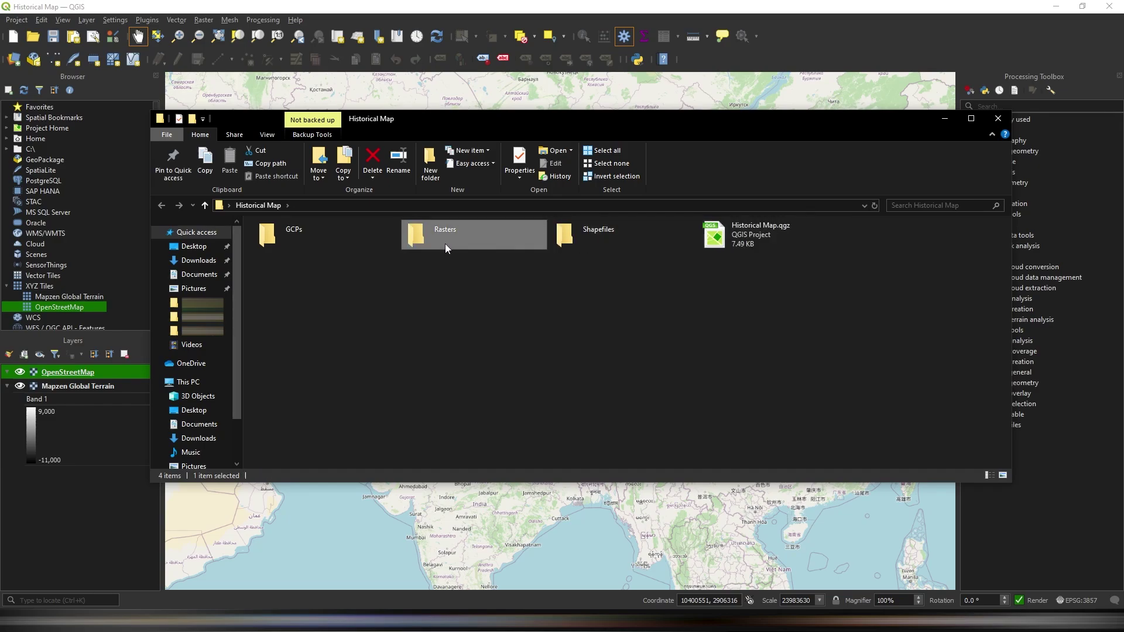
pyautogui.click(294, 241)
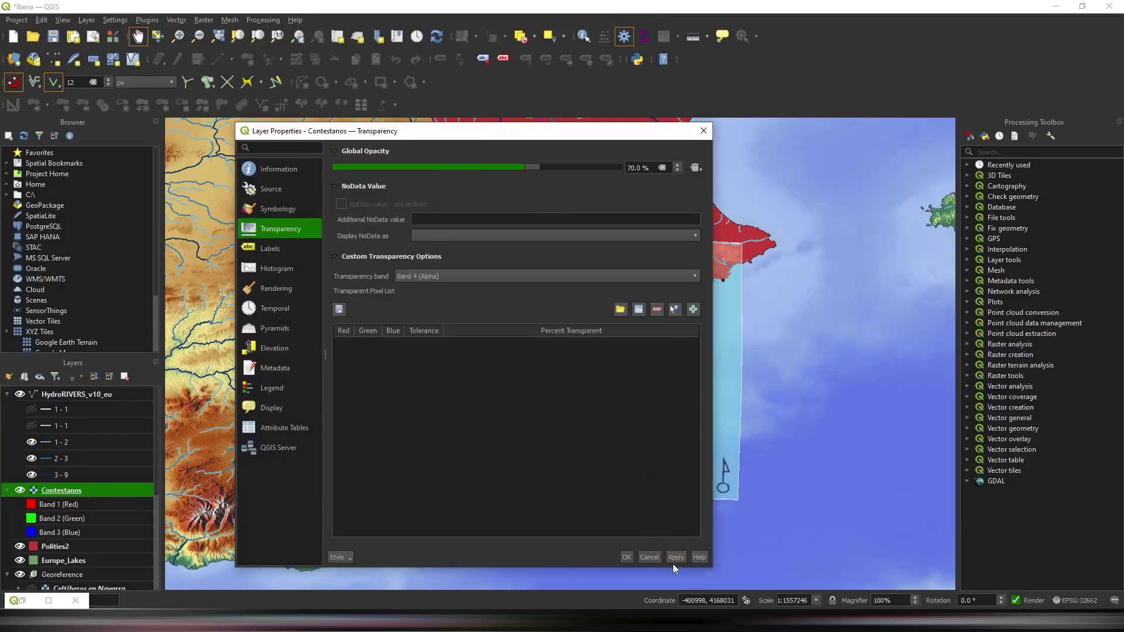
# In the Iberia project, toggle the Contestanos layer's visibility to compare it with the map beneath, and raise the layer to full opacity.
pyautogui.click(673, 564)
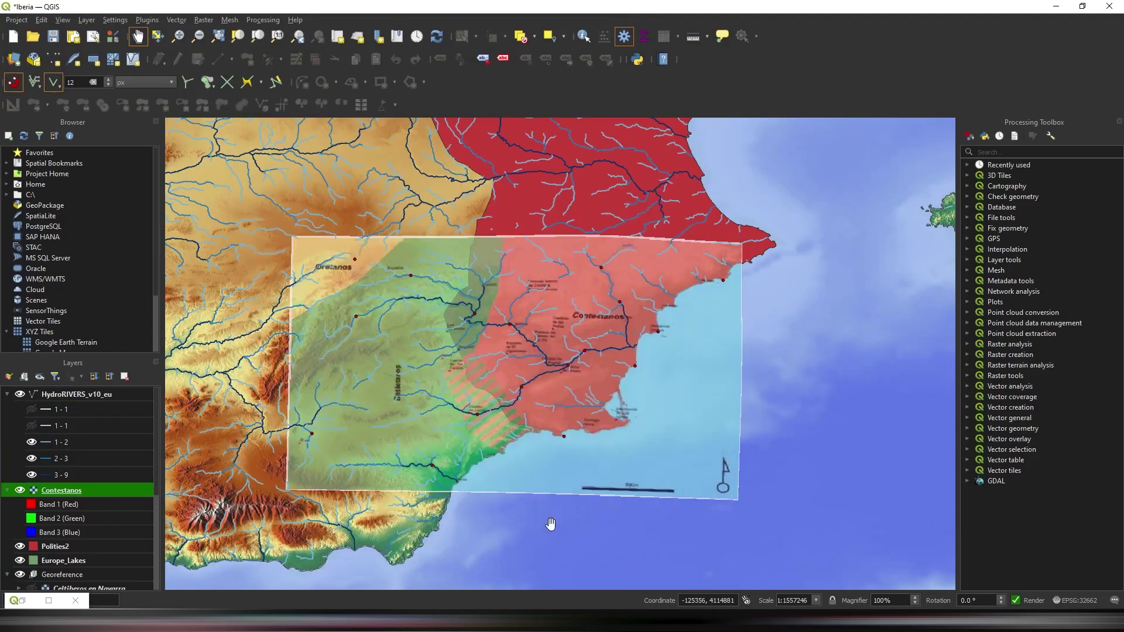
pyautogui.click(18, 490)
pyautogui.click(17, 490)
pyautogui.click(19, 491)
pyautogui.click(20, 491)
pyautogui.click(20, 491)
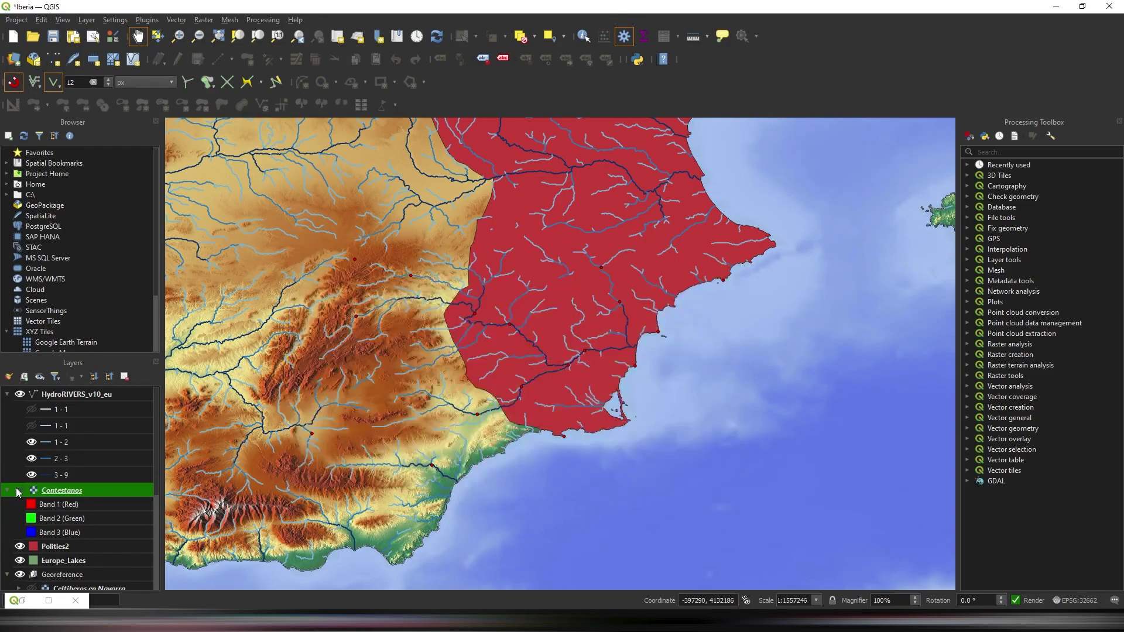
pyautogui.click(19, 491)
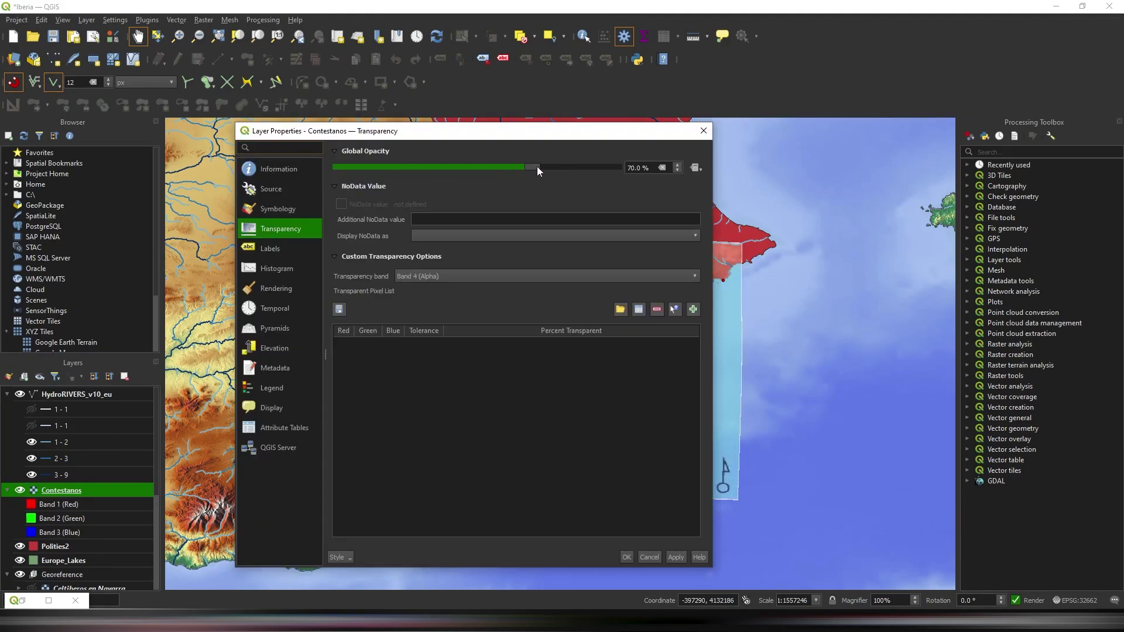
pyautogui.moveTo(536, 166); pyautogui.dragTo(620, 166)
pyautogui.click(588, 558)
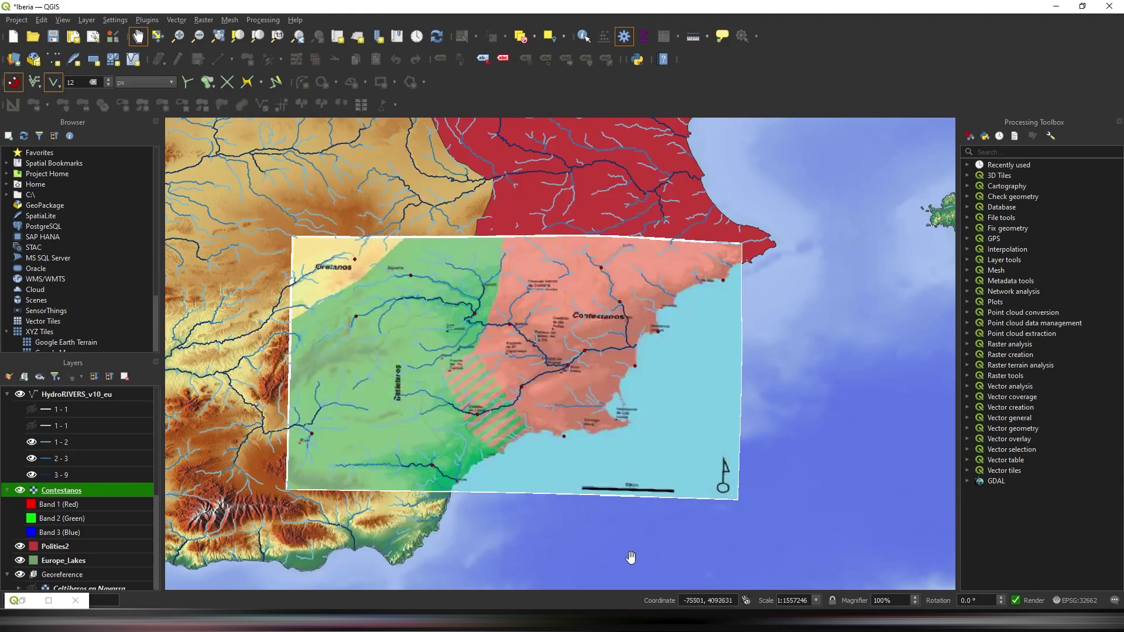
# Collapse the HydroRIVERS_v10_eu layer, move Contestanos above it, and set the Contestanos layer's global opacity to 60%.
pyautogui.click(7, 394)
pyautogui.moveTo(61, 408); pyautogui.dragTo(61, 389)
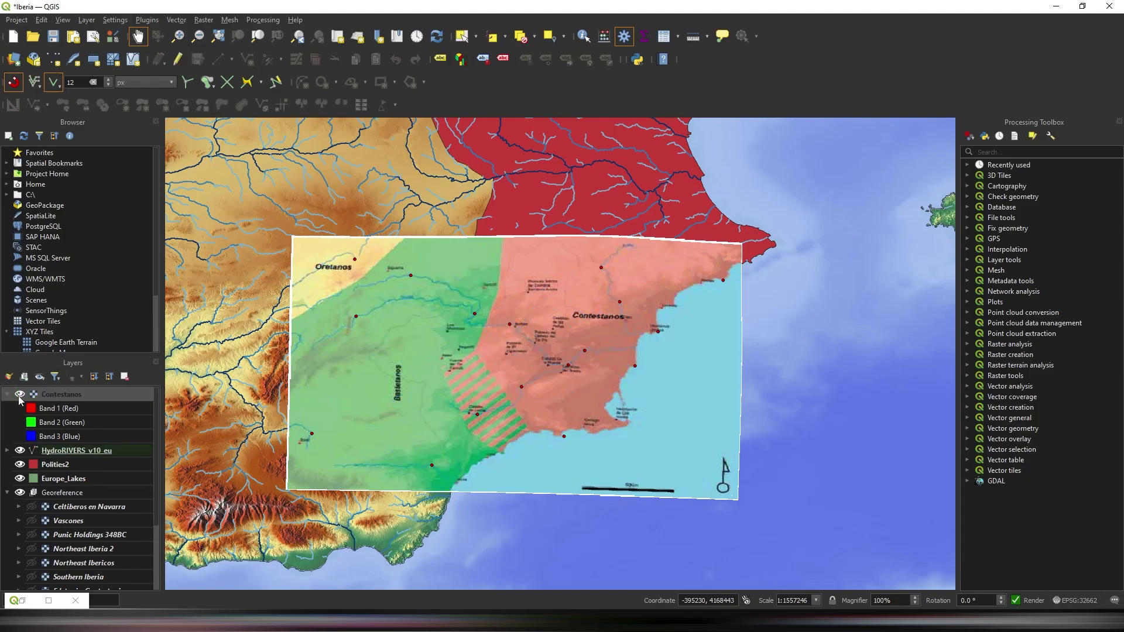
pyautogui.click(19, 394)
# Toggle the Contestanos and HydroRIVERS_v10_eu layers off and on to compare the historical map's rivers with the river data.
pyautogui.click(19, 394)
pyautogui.doubleClick(62, 393)
pyautogui.moveTo(621, 168); pyautogui.dragTo(497, 168)
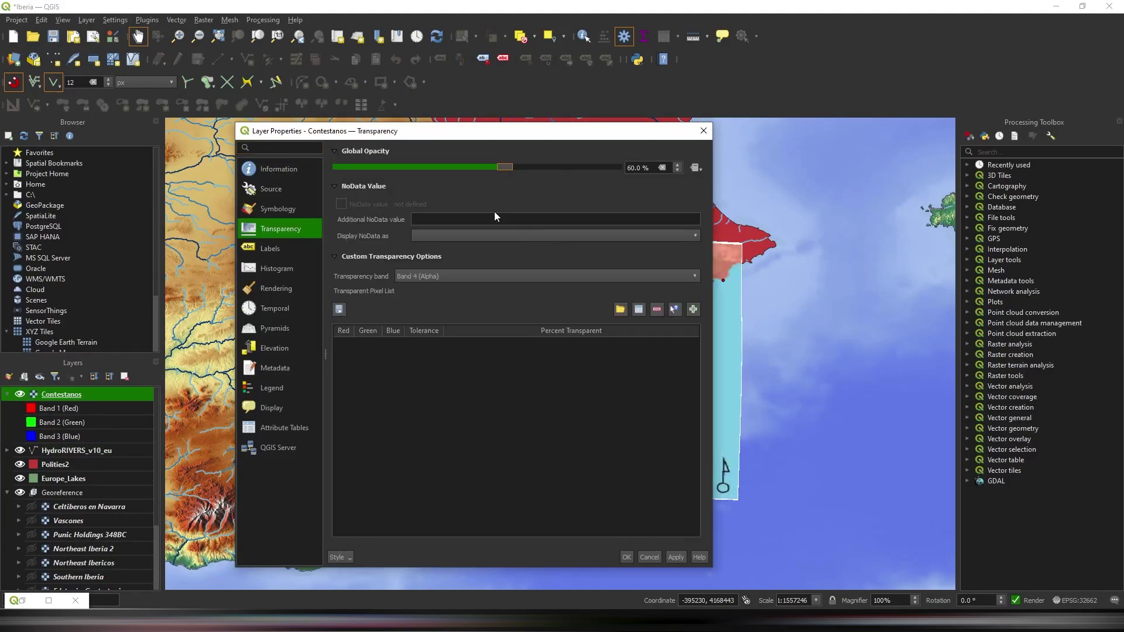
pyautogui.click(631, 557)
pyautogui.click(19, 394)
pyautogui.click(20, 394)
pyautogui.click(20, 450)
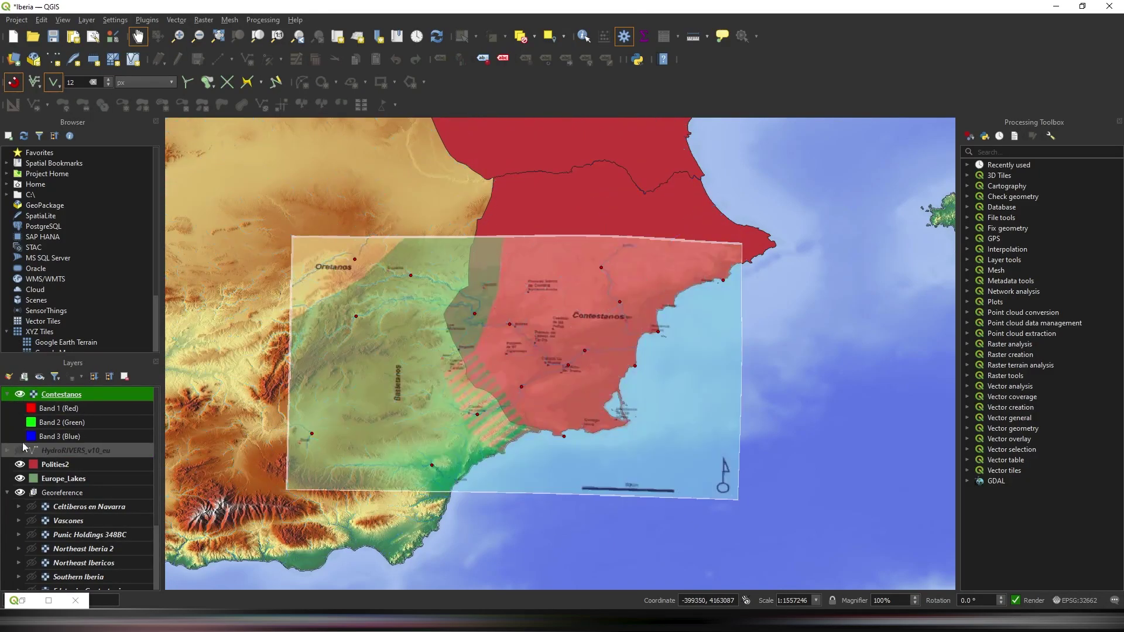
pyautogui.click(19, 450)
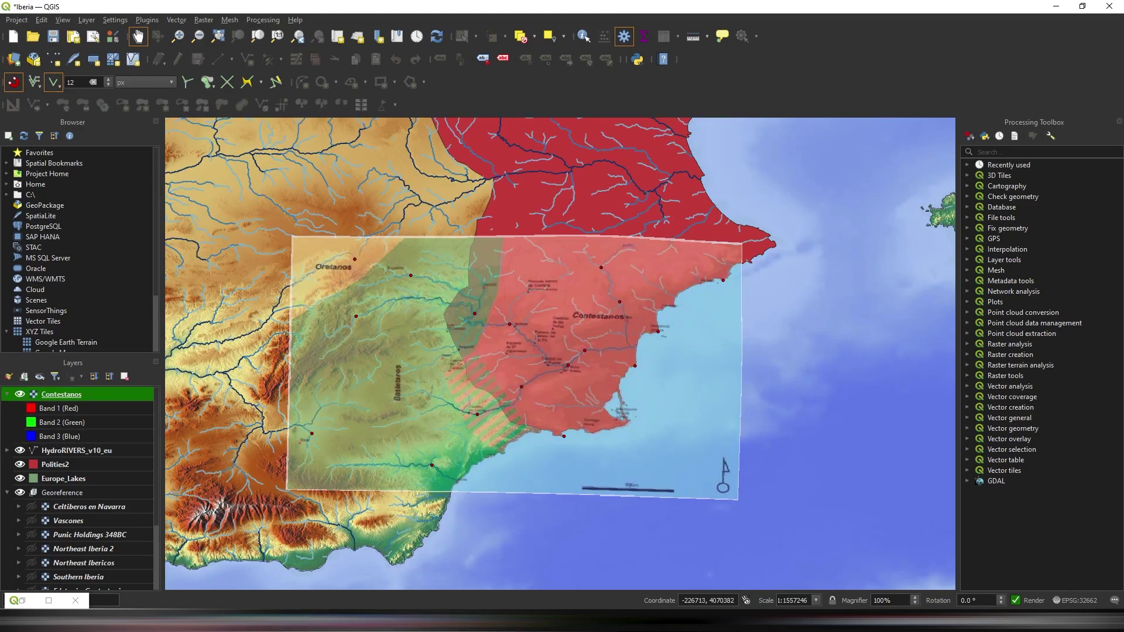
# Restore the minimized Georeferencer window for Contestanos.png over the Iberia map.
pyautogui.doubleClick(33, 600)
pyautogui.moveTo(715, 234); pyautogui.dragTo(725, 266)
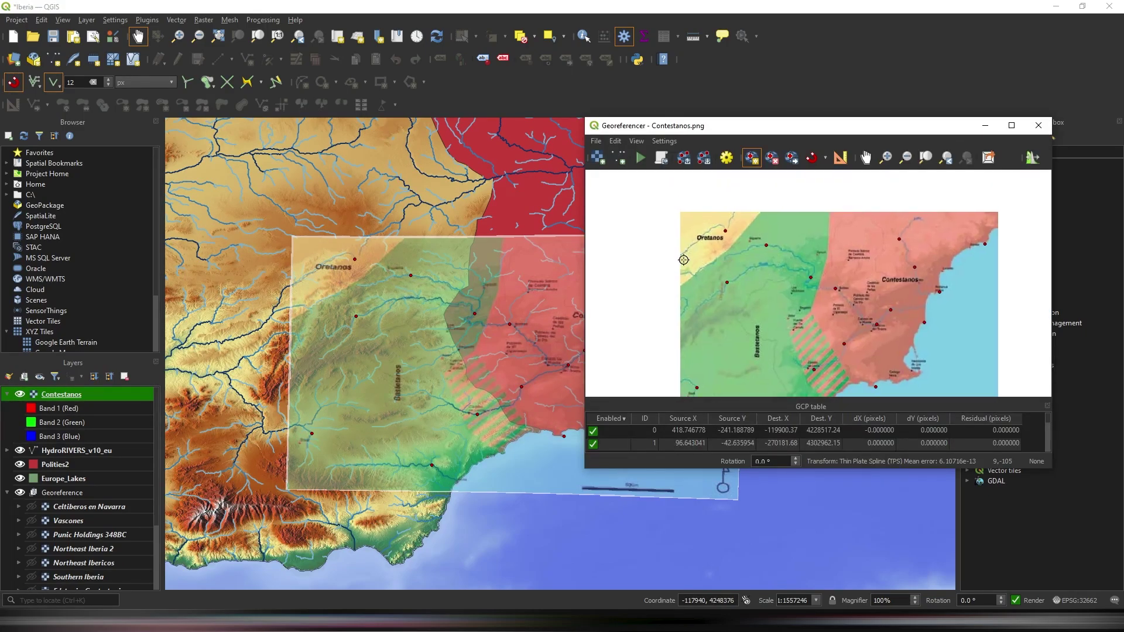